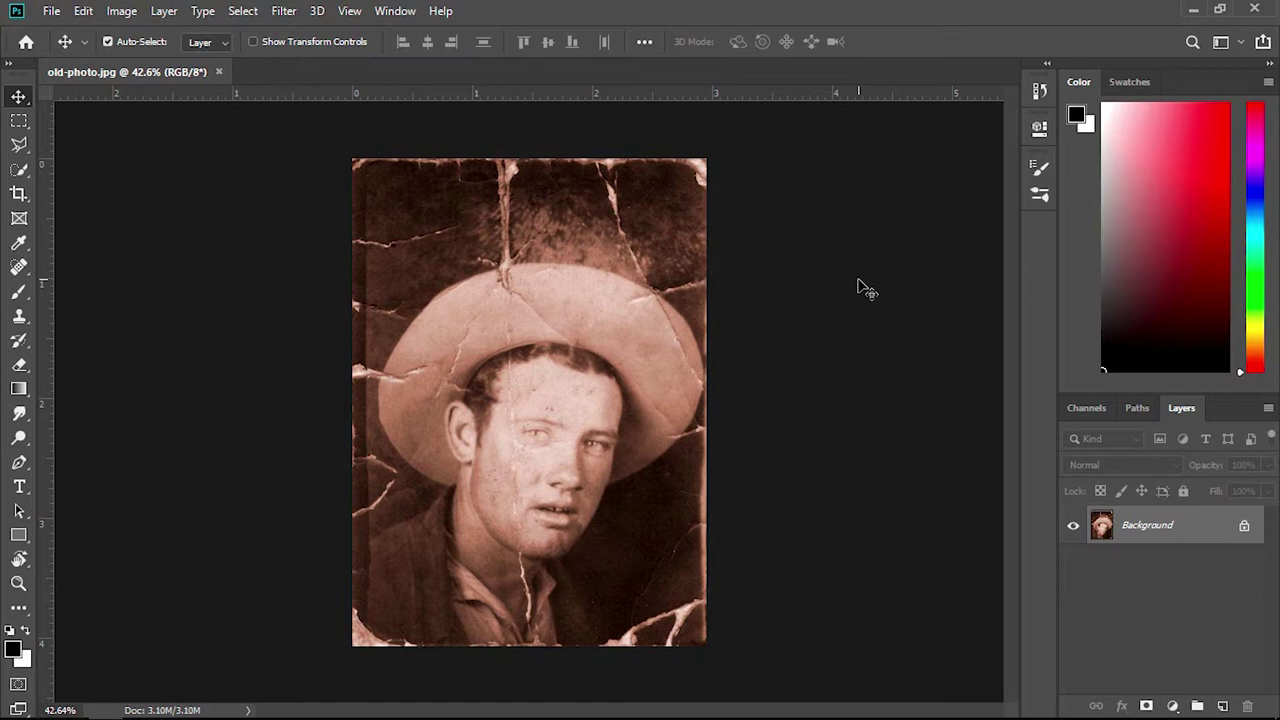
- Choose the Spot Healing Brush Tool from the healing tool group in the toolbar
{"action": "left_click", "coordinate": [21, 322]}
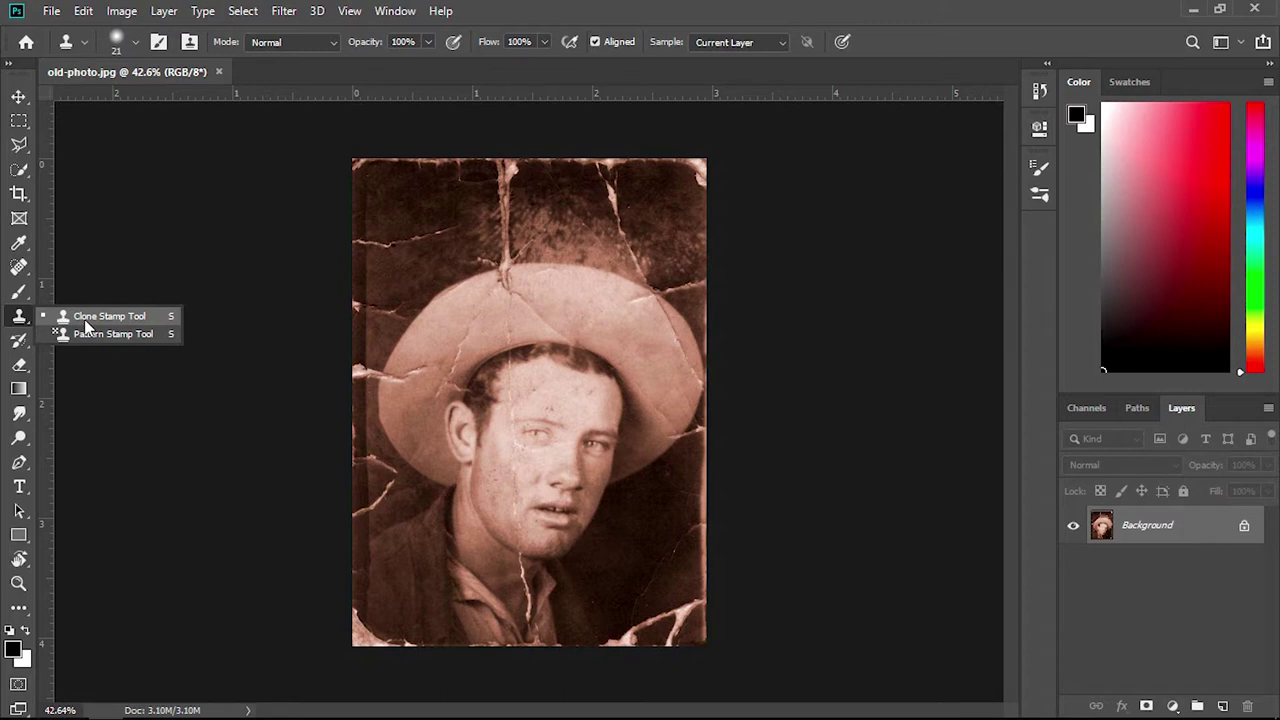
{"action": "left_click", "coordinate": [18, 269]}
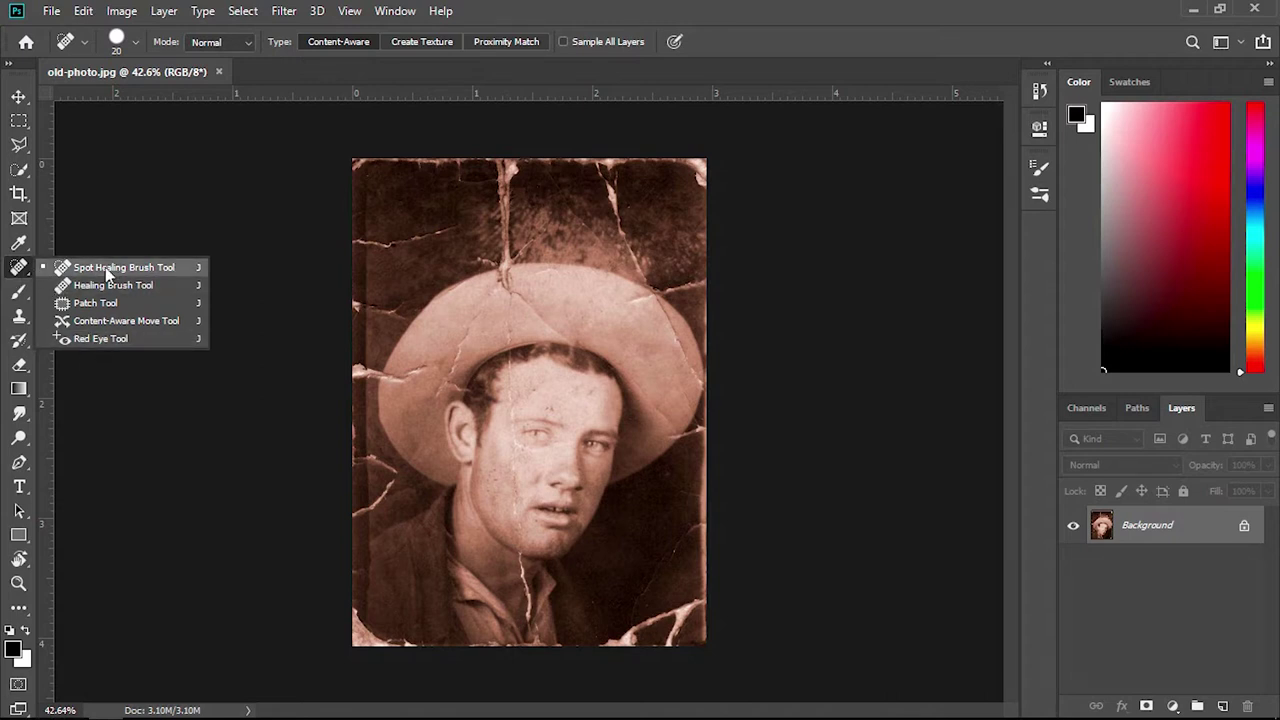
{"action": "left_click", "coordinate": [786, 8]}
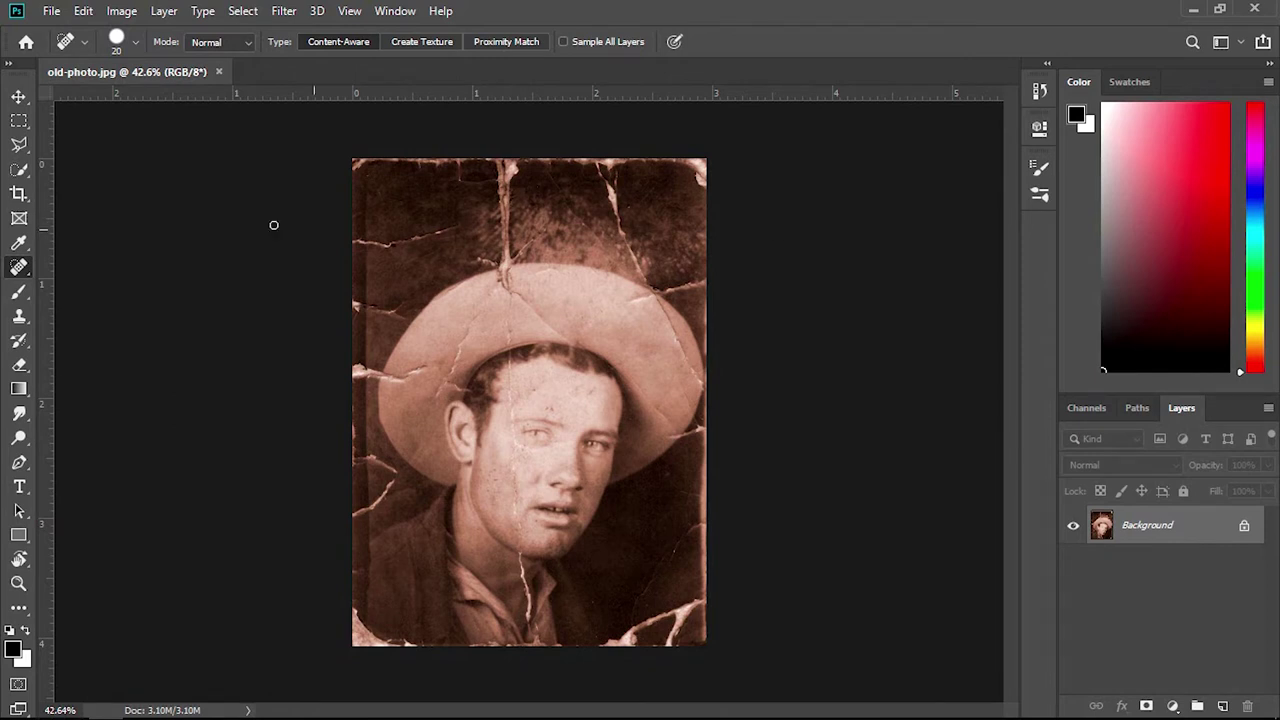
{"action": "right_click", "coordinate": [20, 270]}
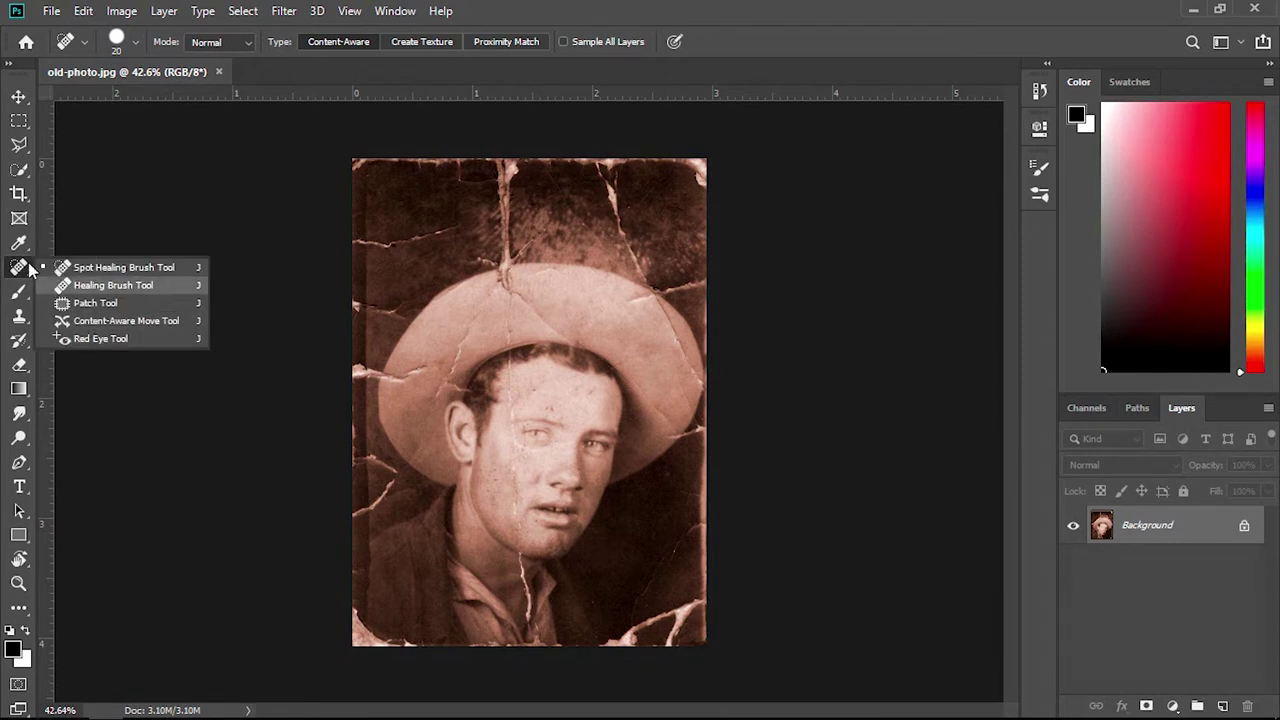
{"action": "left_click", "coordinate": [80, 267]}
{"action": "key", "text": "z"}
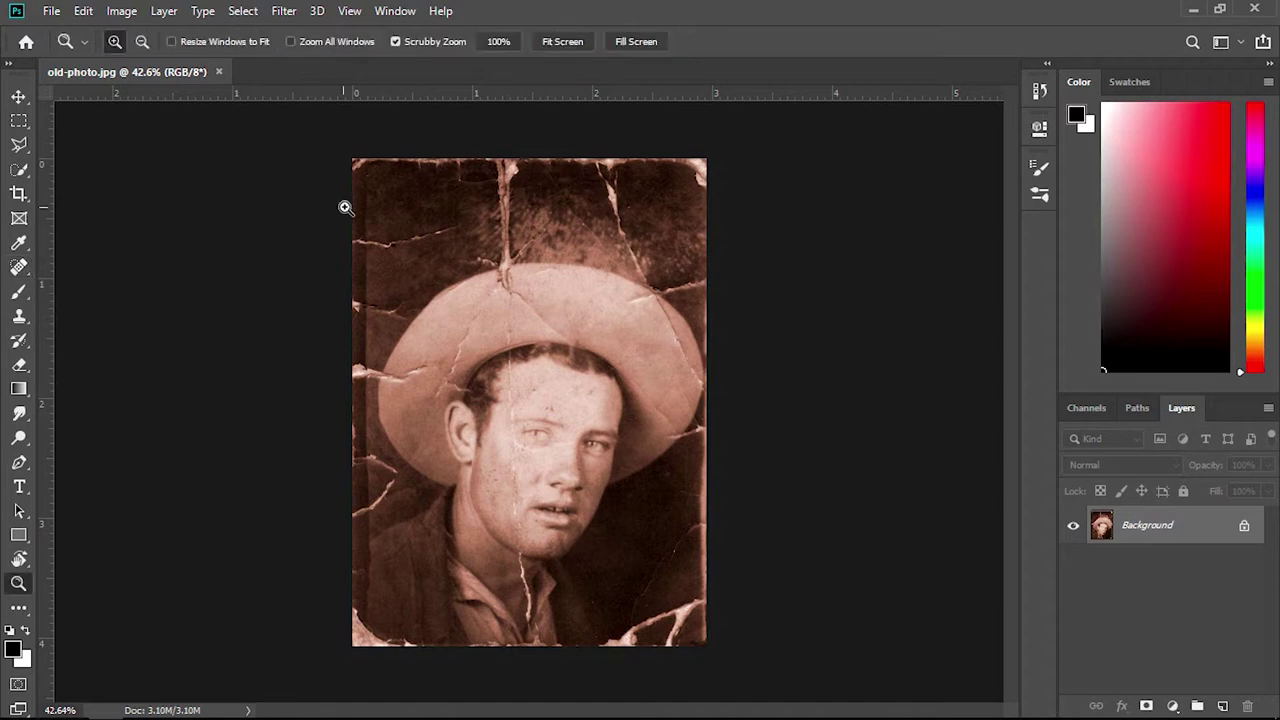
{"action": "mouse_move", "coordinate": [438, 223]}
{"action": "left_mouse_down"}
{"action": "mouse_move", "coordinate": [355, 157]}
{"action": "mouse_move", "coordinate": [422, 313]}
{"action": "left_mouse_up"}
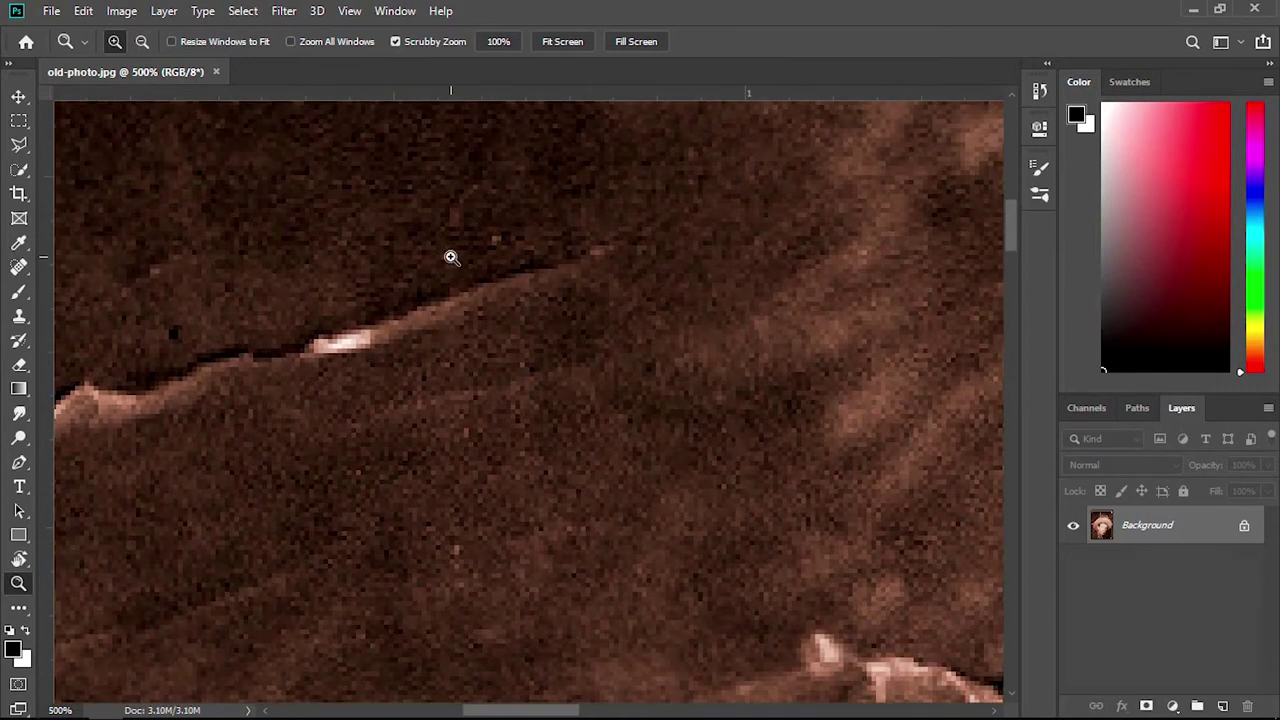
{"action": "left_click", "coordinate": [450, 254]}
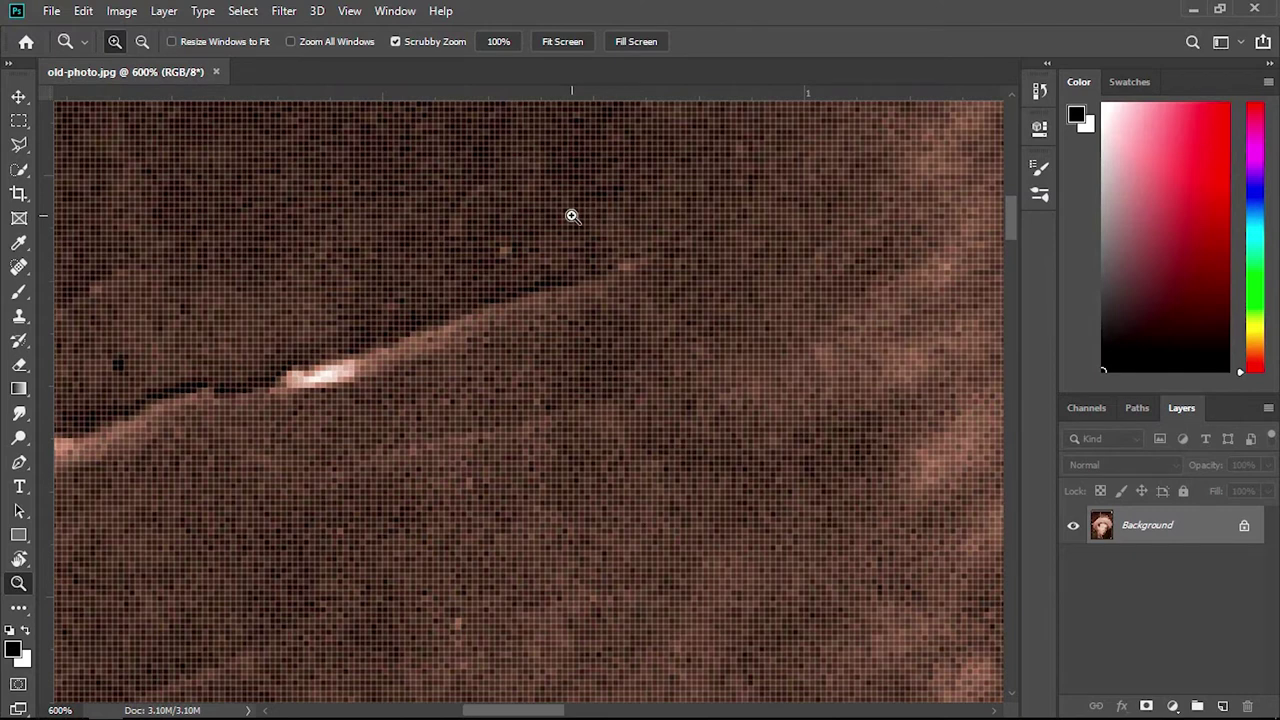
{"action": "right_click", "coordinate": [572, 216]}
{"action": "left_click", "coordinate": [590, 226]}
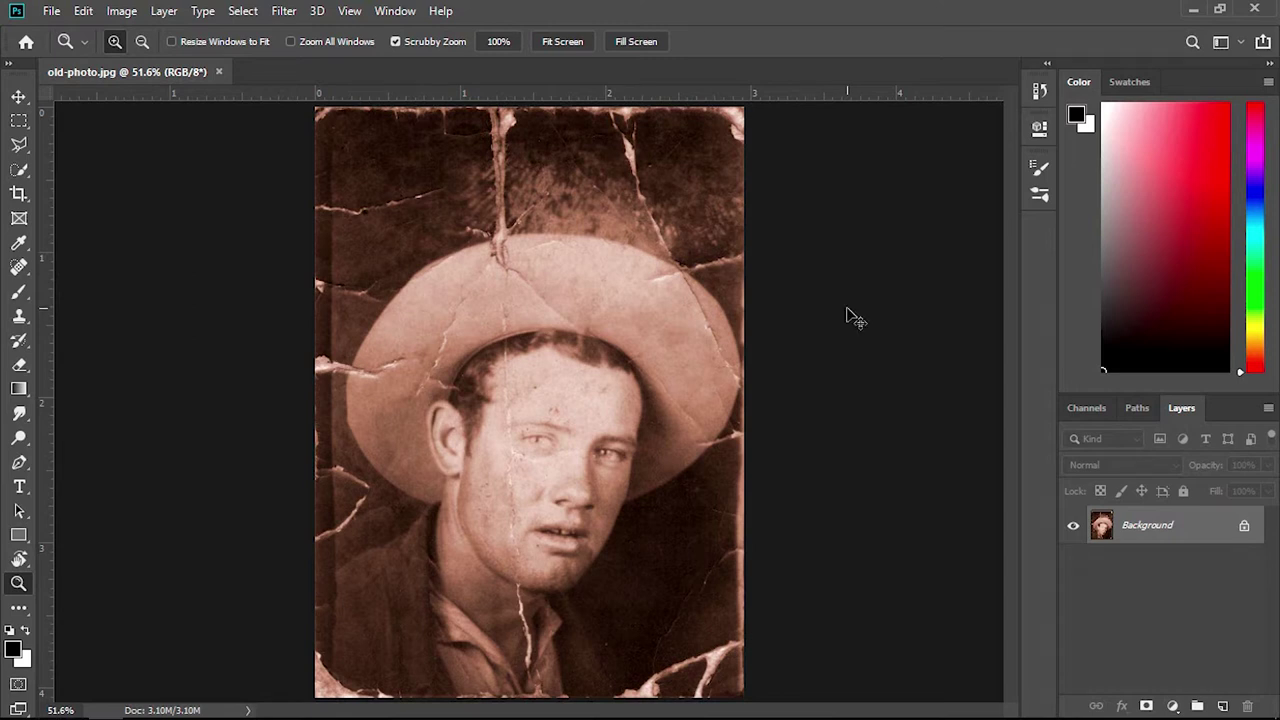
- Desaturate the sepia portrait to grayscale and zoom in on the crack above the hat
{"action": "key", "text": "ctrl+shift+u"}
{"action": "left_click", "coordinate": [392, 183]}
{"action": "left_click_drag", "start_coordinate": [392, 183], "coordinate": [396, 324]}
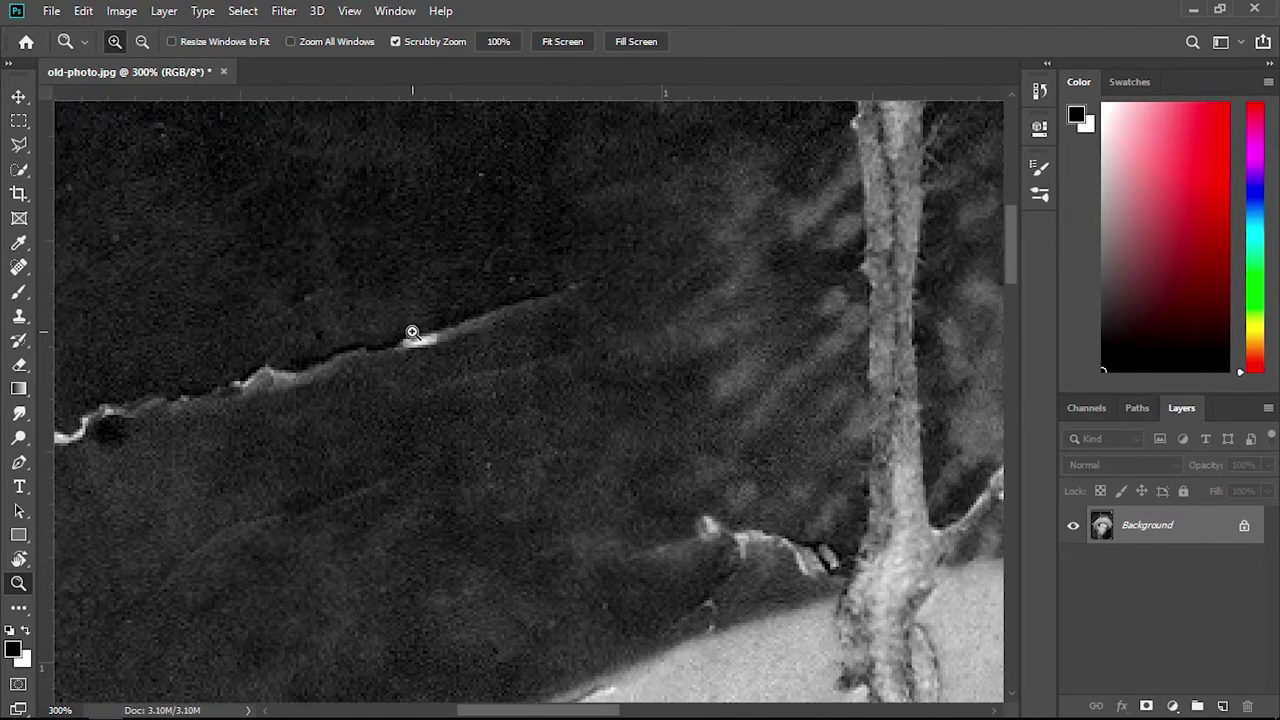
- Set the Spot Healing Brush size to 13 px
{"action": "key", "text": "j"}
{"action": "right_click", "coordinate": [15, 268]}
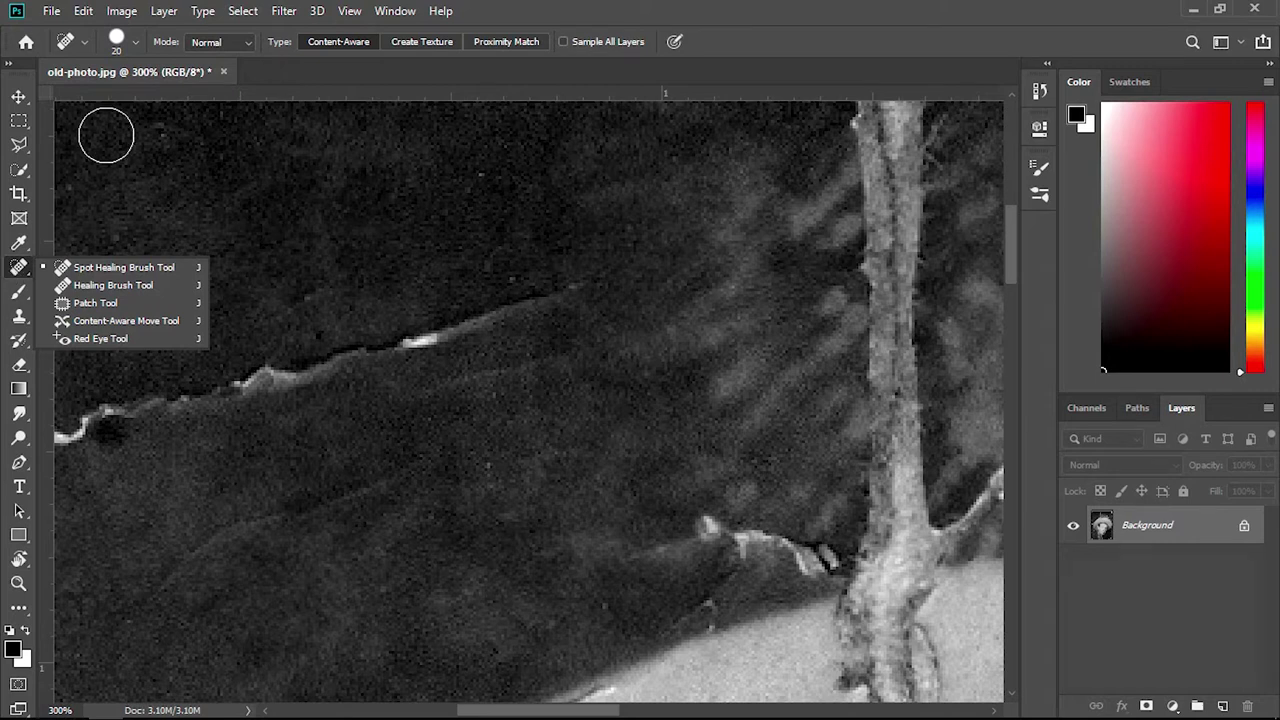
{"action": "left_click", "coordinate": [135, 42]}
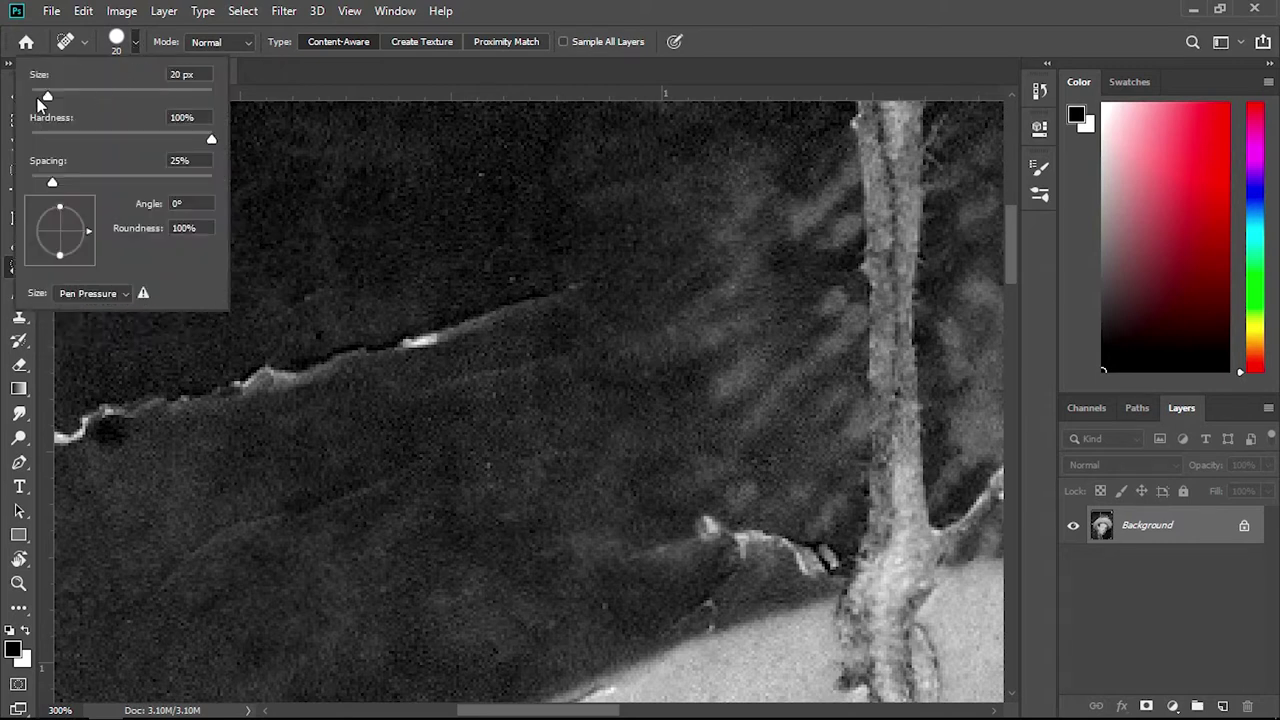
{"action": "left_click_drag", "start_coordinate": [46, 97], "coordinate": [42, 97]}
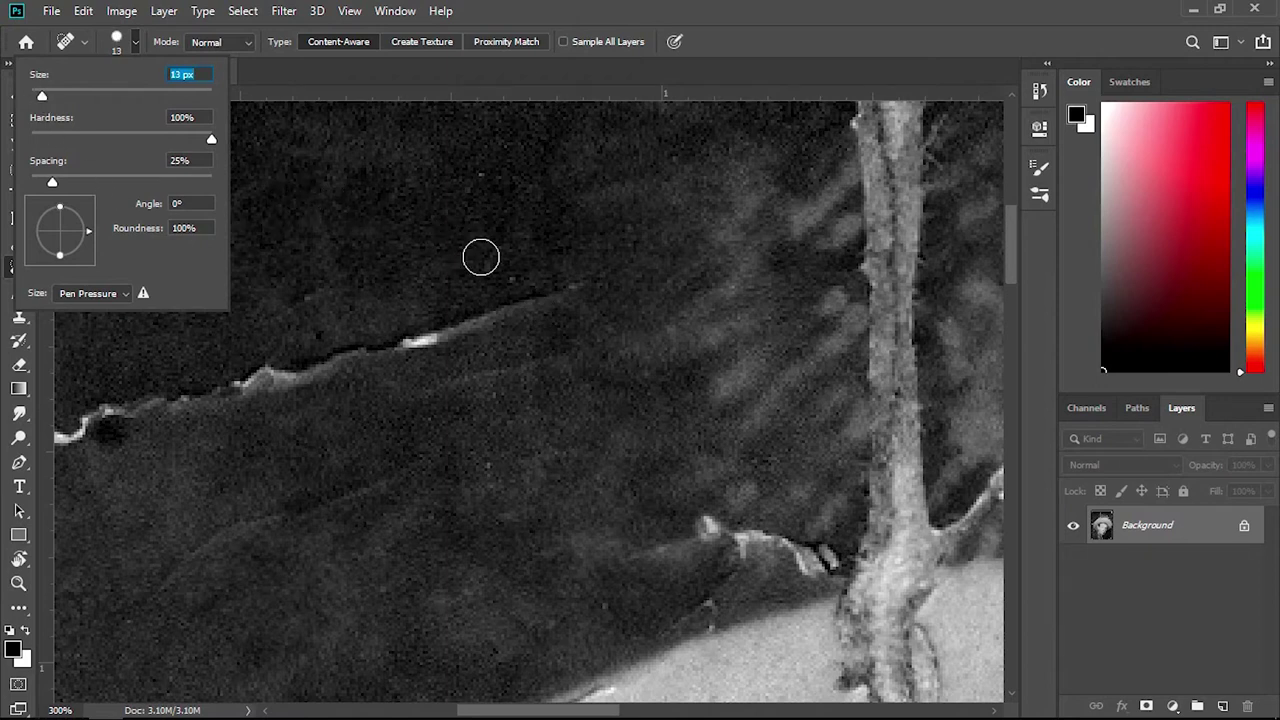
- Heal the long crack through the dark background above the hat, then zoom out twice
{"action": "left_click_drag", "start_coordinate": [613, 266], "coordinate": [397, 343]}
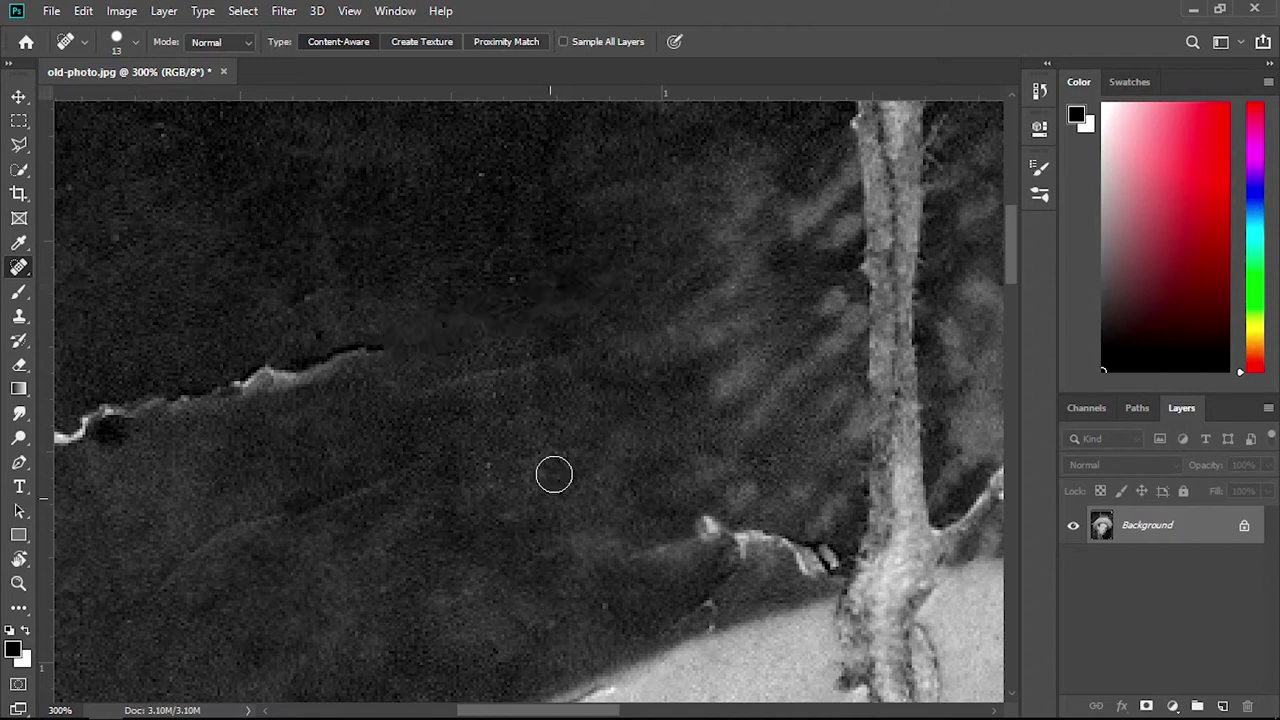
{"action": "left_click_drag", "start_coordinate": [383, 348], "coordinate": [174, 400]}
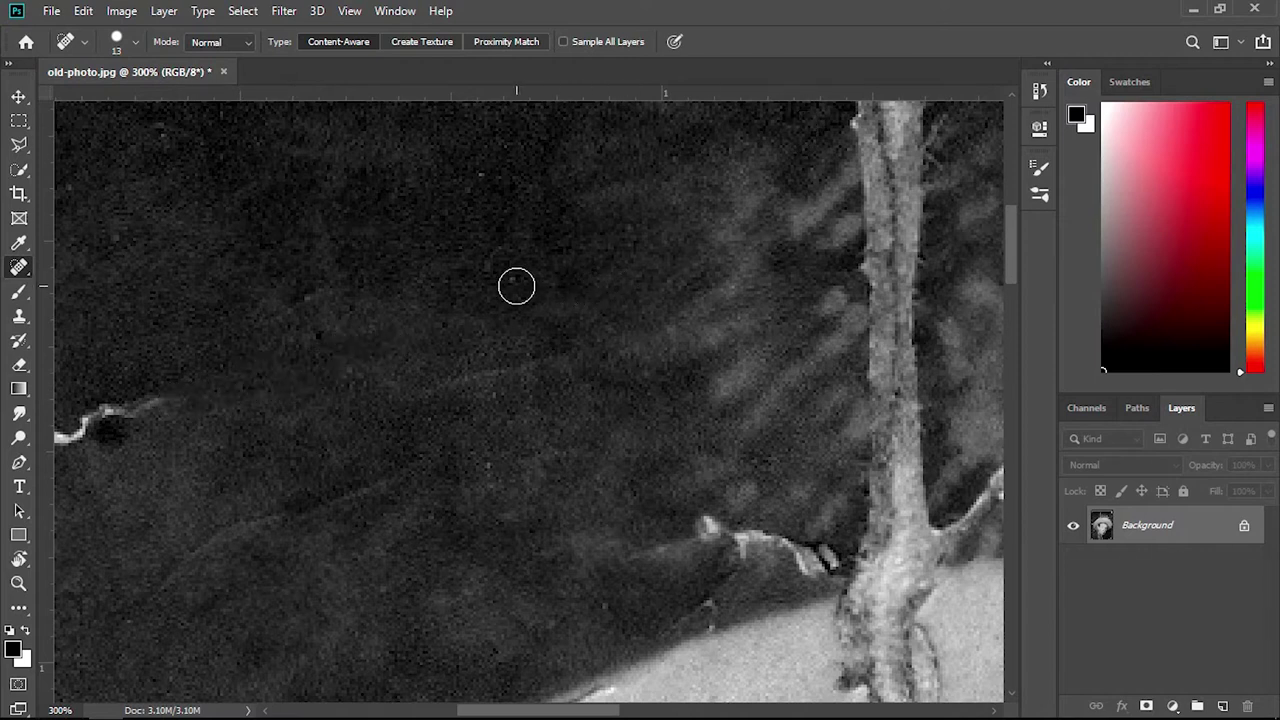
{"action": "key", "text": "z"}
{"action": "left_click", "coordinate": [482, 268], "text": "alt"}
{"action": "left_click", "coordinate": [482, 268], "text": "alt"}
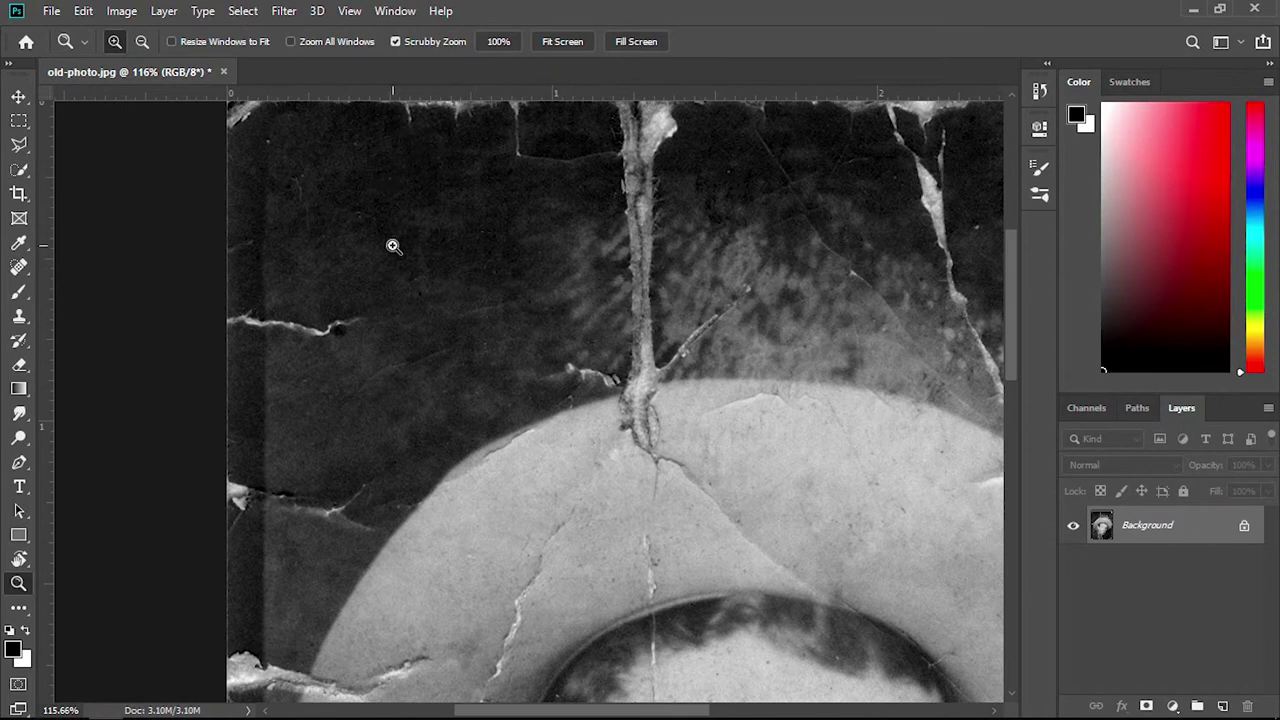
{"action": "scroll", "coordinate": [393, 246], "scroll_direction": "down", "scroll_amount": 1}
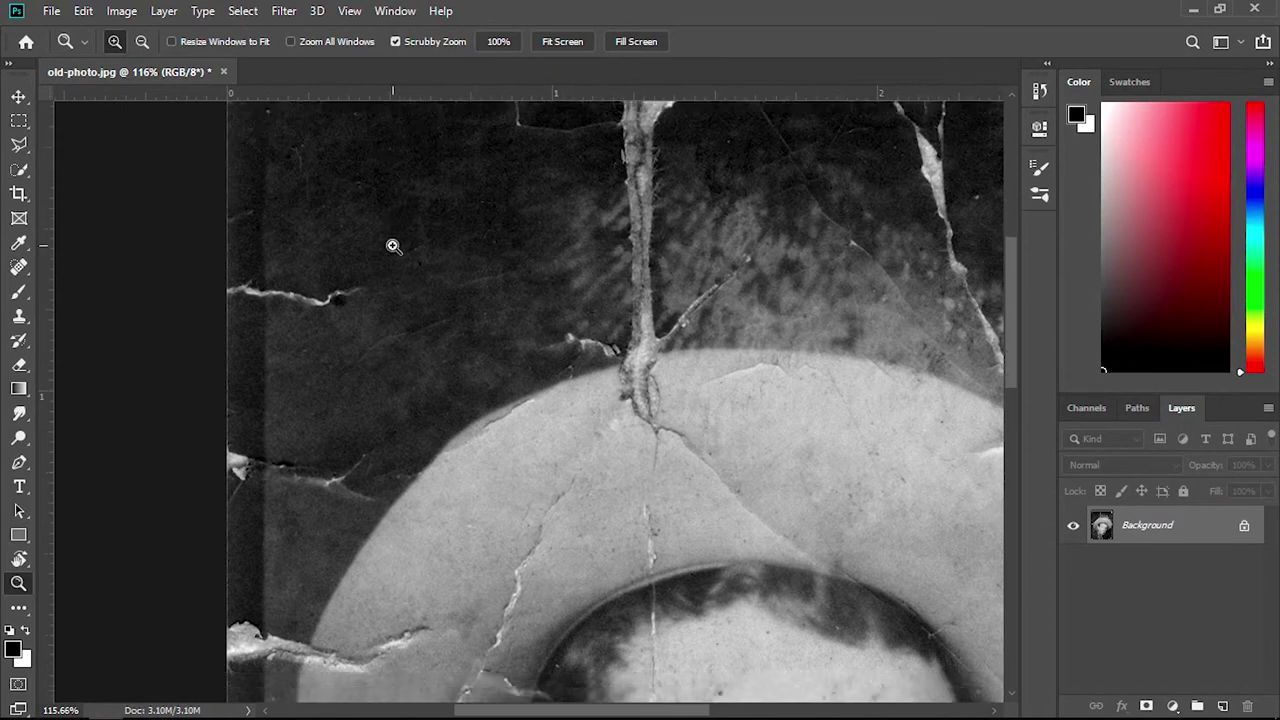
{"action": "scroll", "coordinate": [393, 246], "scroll_direction": "down", "scroll_amount": 1}
{"action": "scroll", "coordinate": [391, 246], "scroll_direction": "down", "scroll_amount": 1}
{"action": "scroll", "coordinate": [391, 246], "scroll_direction": "down", "scroll_amount": 1}
{"action": "scroll", "coordinate": [389, 263], "scroll_direction": "down", "scroll_amount": 1}
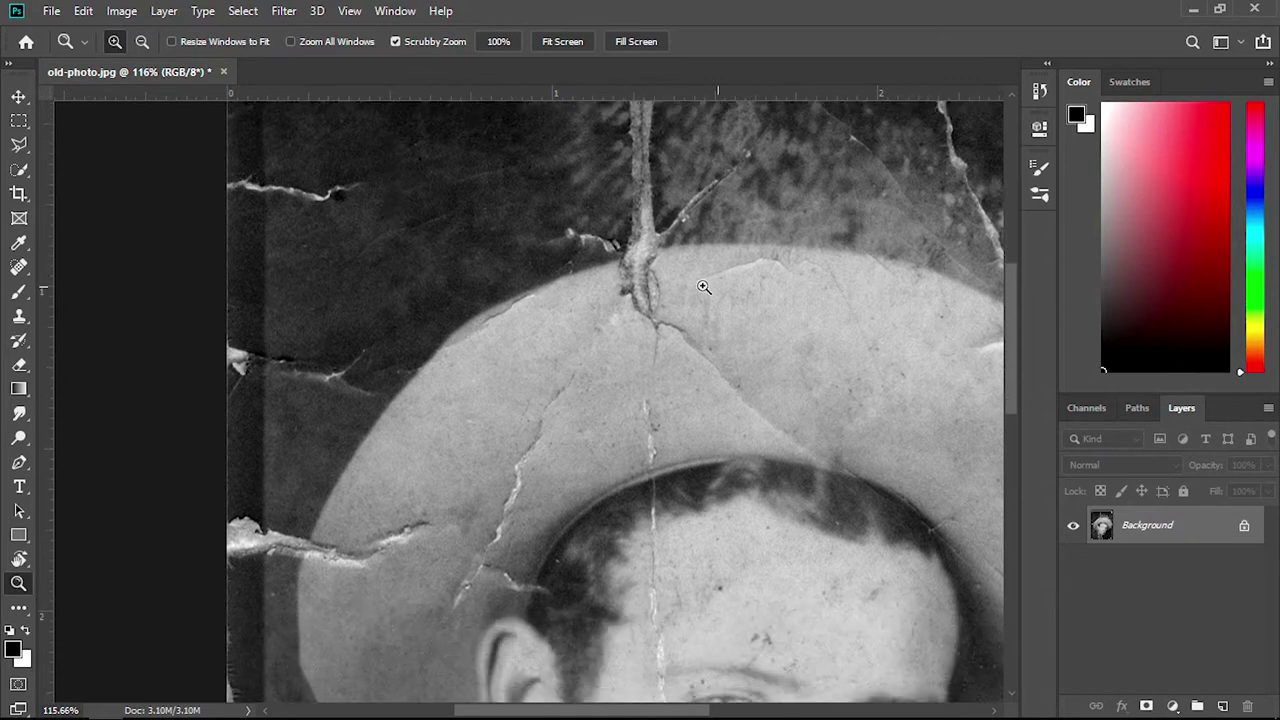
{"action": "scroll", "coordinate": [740, 258], "scroll_direction": "down", "scroll_amount": 1}
{"action": "scroll", "coordinate": [765, 267], "scroll_direction": "down", "scroll_amount": 5}
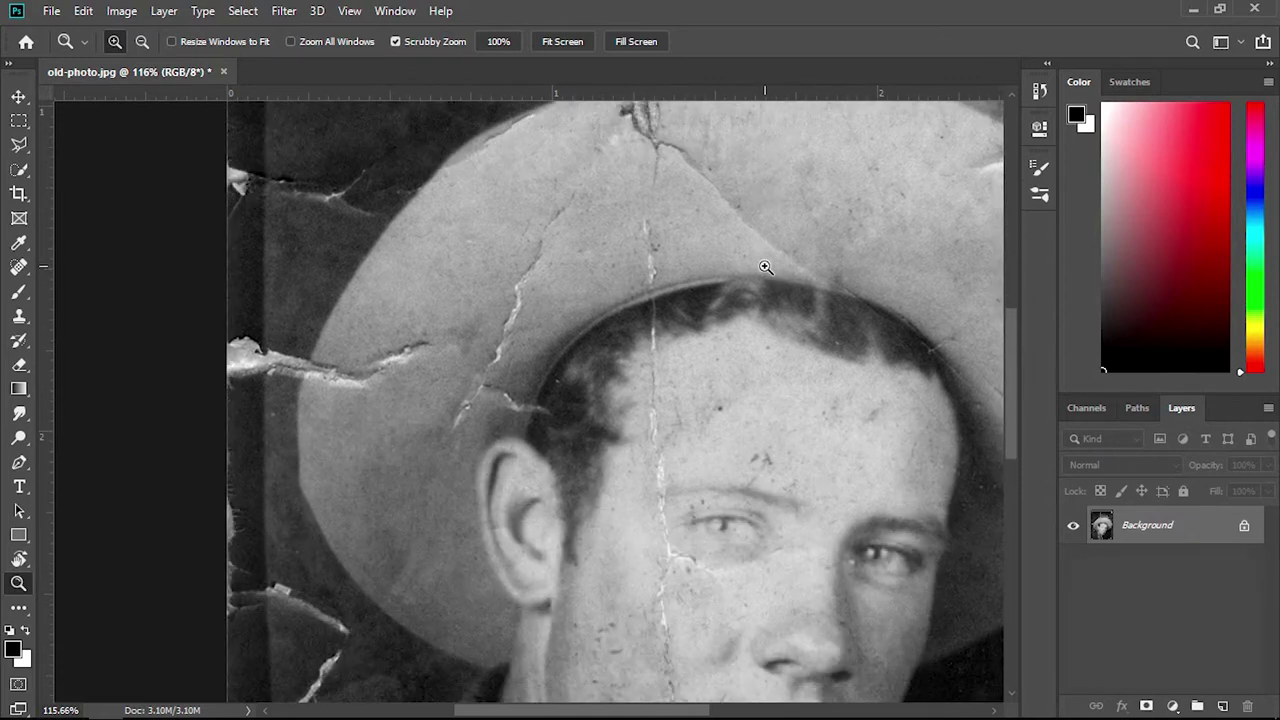
{"action": "scroll", "coordinate": [765, 267], "scroll_direction": "down", "scroll_amount": 3}
{"action": "scroll", "coordinate": [705, 275], "scroll_direction": "down", "scroll_amount": 2}
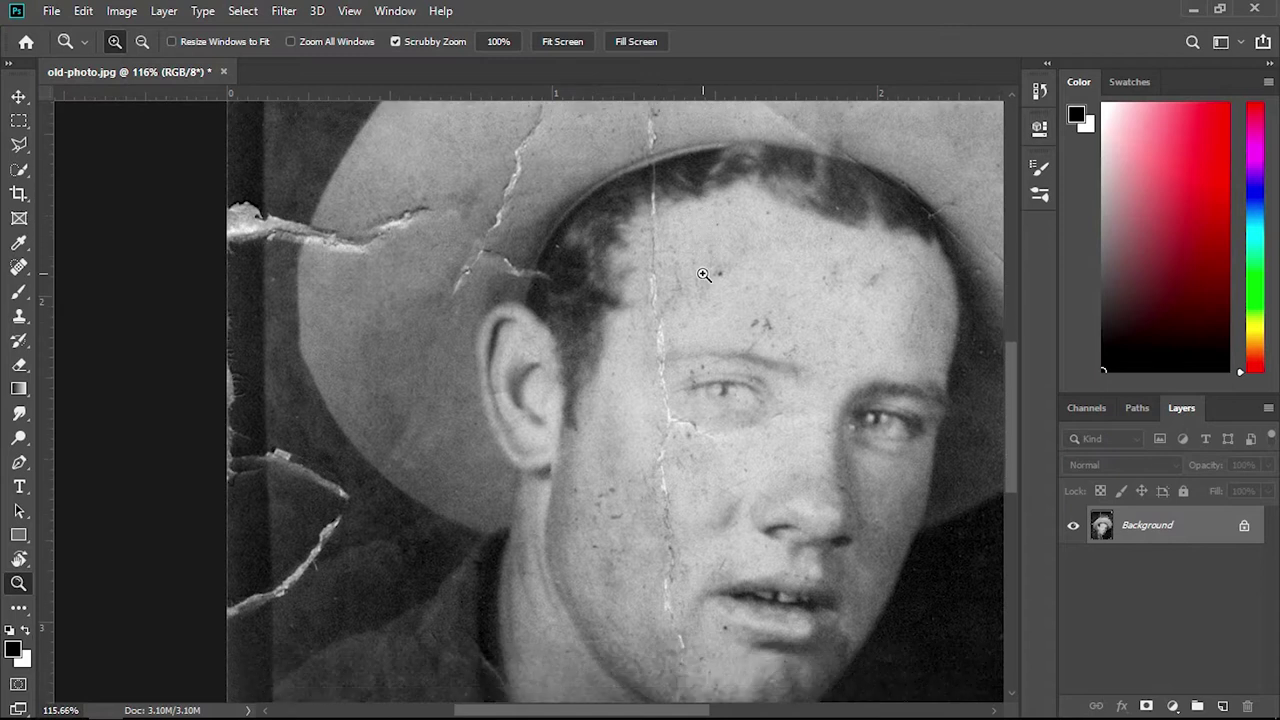
{"action": "scroll", "coordinate": [704, 275], "scroll_direction": "down", "scroll_amount": 4}
{"action": "scroll", "coordinate": [704, 275], "scroll_direction": "up", "scroll_amount": 3}
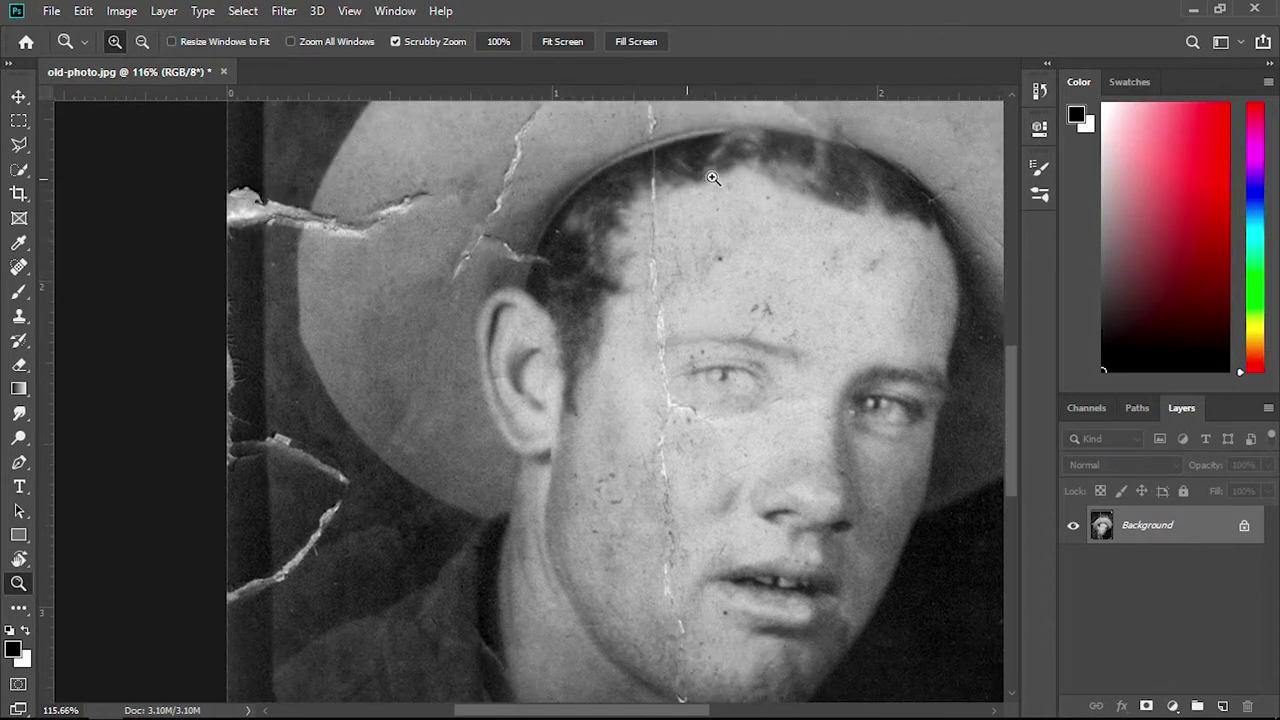
{"action": "scroll", "coordinate": [725, 178], "scroll_direction": "down", "scroll_amount": 2}
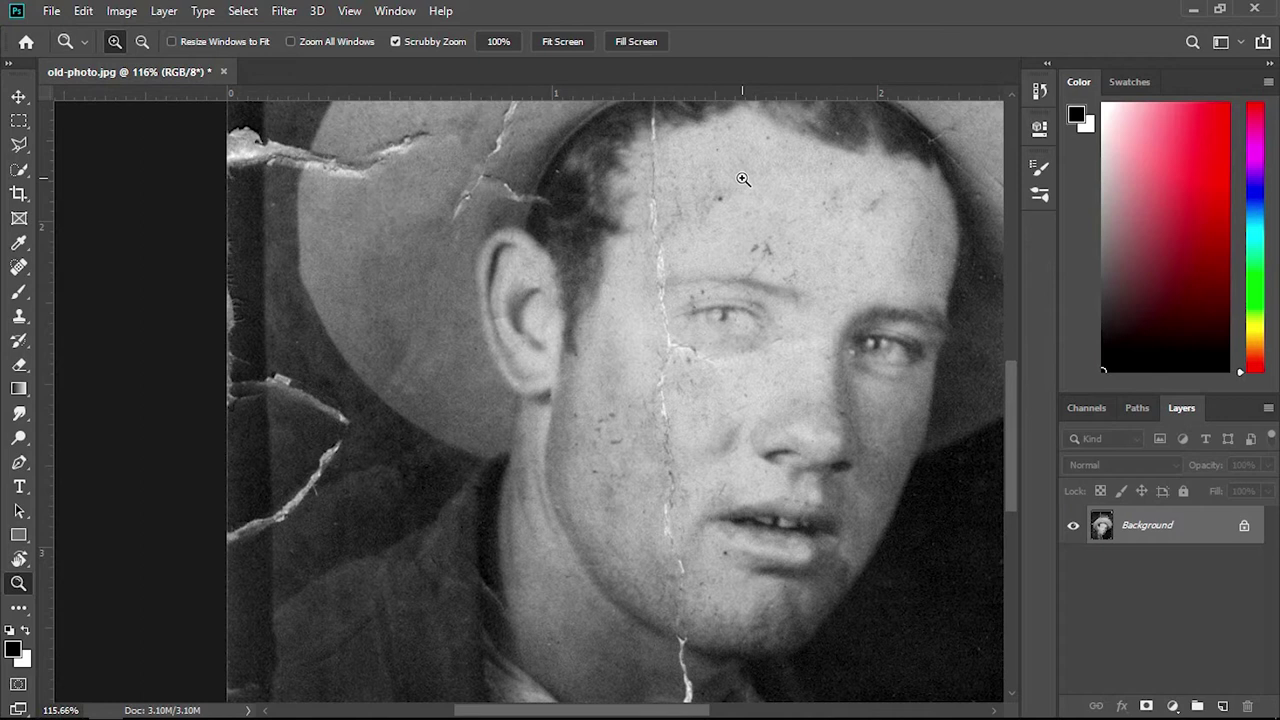
{"action": "scroll", "coordinate": [743, 179], "scroll_direction": "down", "scroll_amount": 1}
{"action": "scroll", "coordinate": [742, 178], "scroll_direction": "up", "scroll_amount": 2}
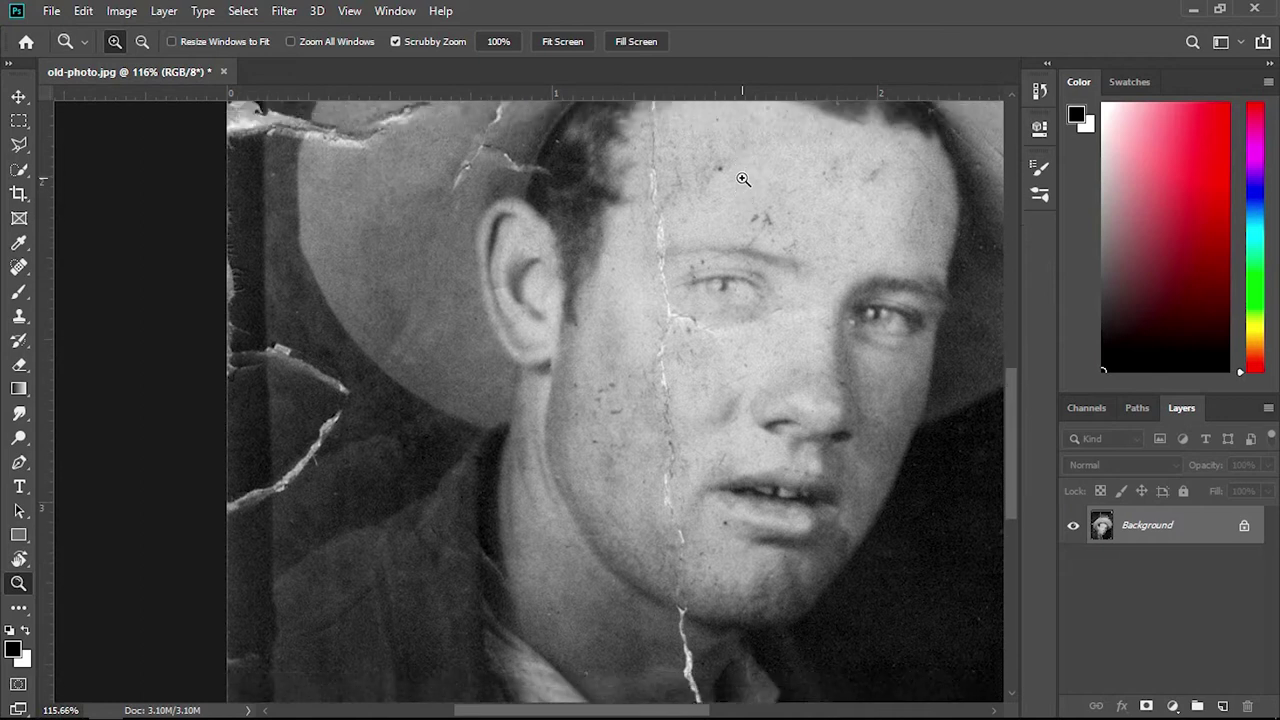
{"action": "scroll", "coordinate": [742, 178], "scroll_direction": "up", "scroll_amount": 2}
{"action": "scroll", "coordinate": [742, 178], "scroll_direction": "up", "scroll_amount": 2}
{"action": "scroll", "coordinate": [742, 178], "scroll_direction": "up", "scroll_amount": 1}
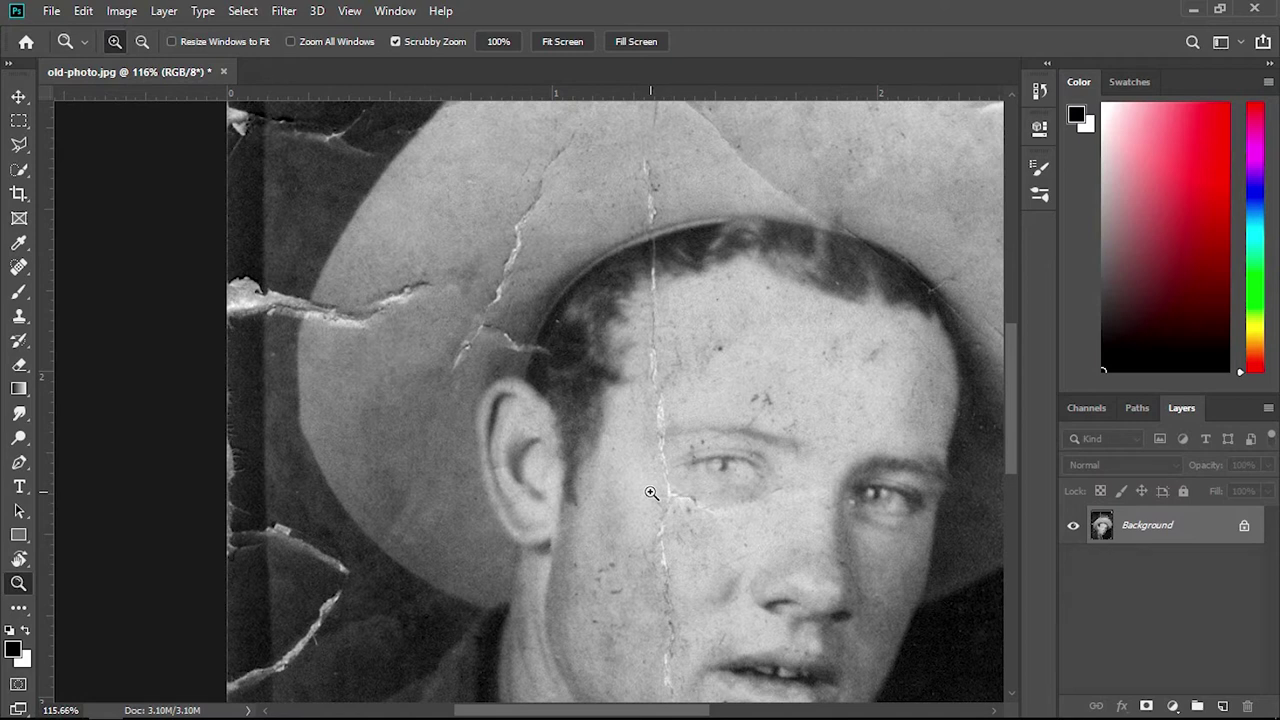
{"action": "left_click", "coordinate": [429, 310]}
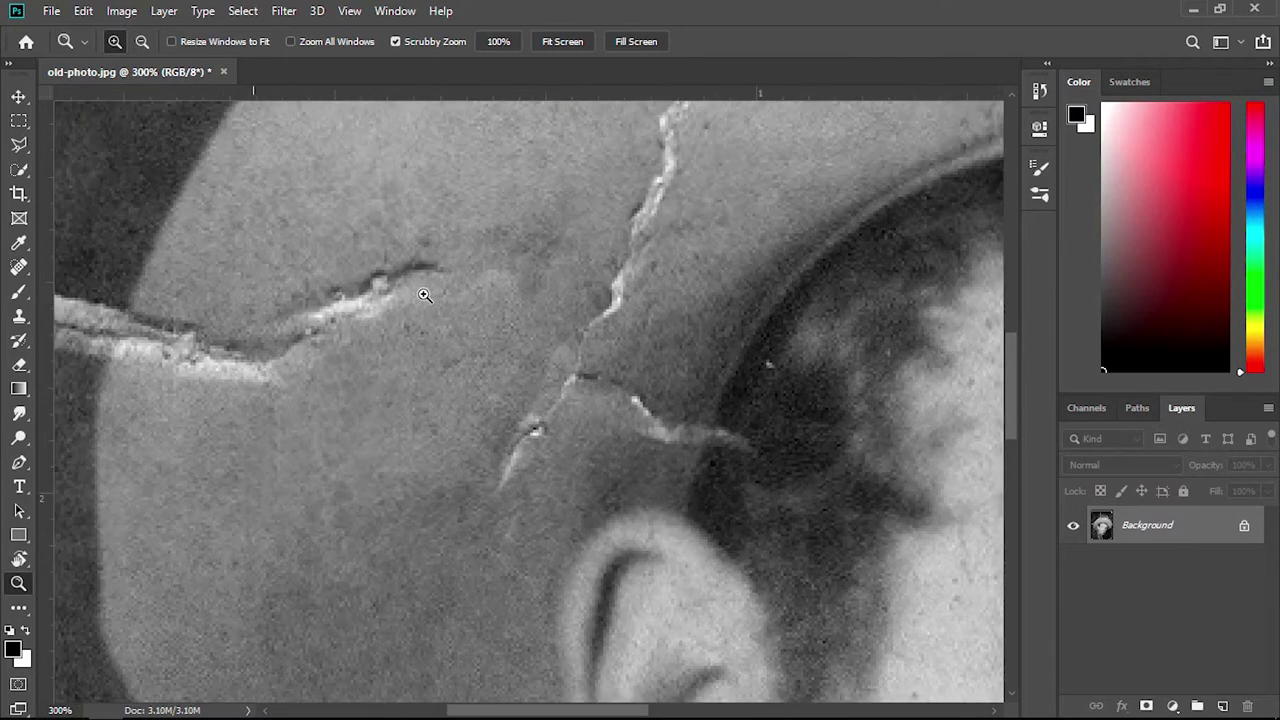
- Heal the crack across the hat brim and near its left end
{"action": "key", "text": "j"}
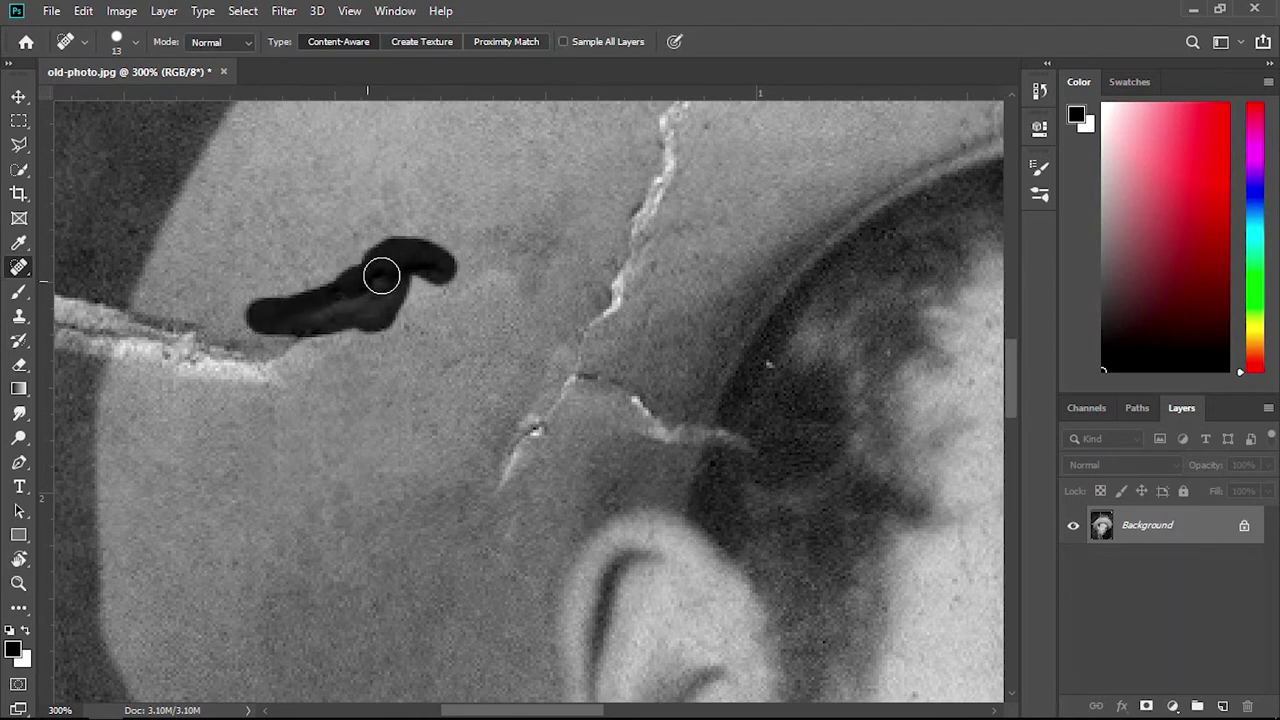
{"action": "left_click_drag", "start_coordinate": [381, 275], "coordinate": [383, 280]}
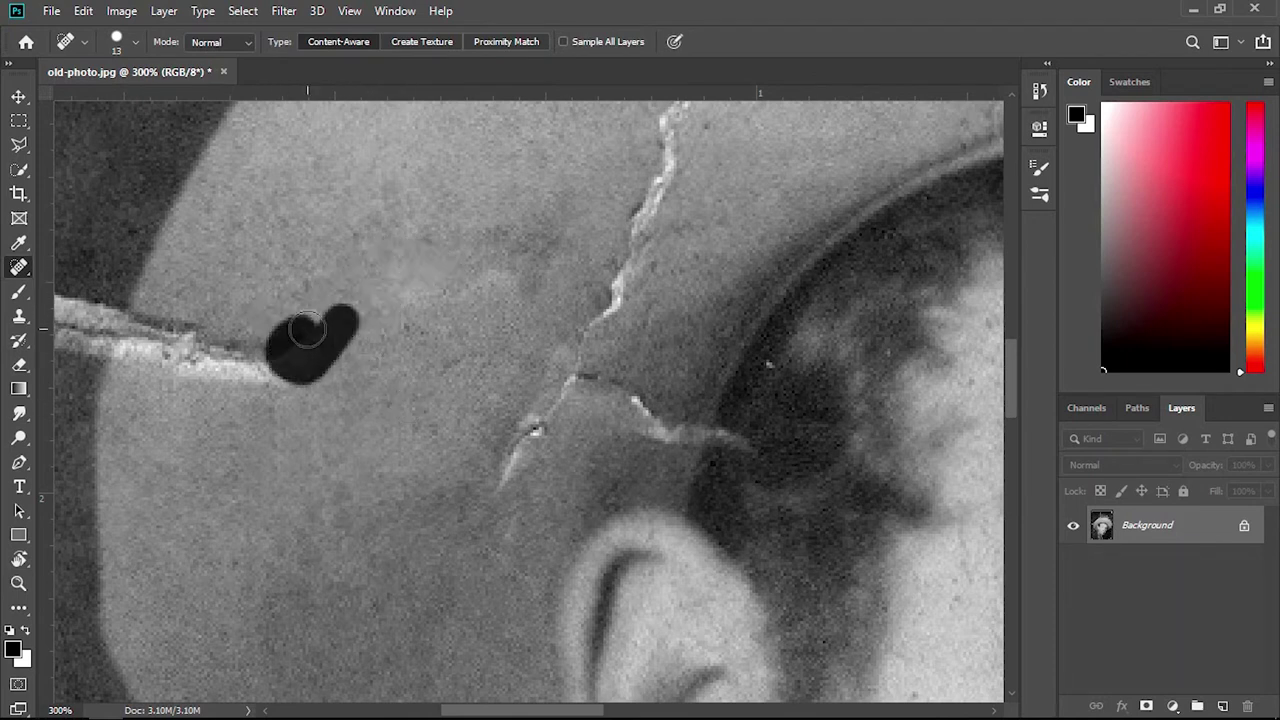
{"action": "left_click_drag", "start_coordinate": [276, 395], "coordinate": [276, 398]}
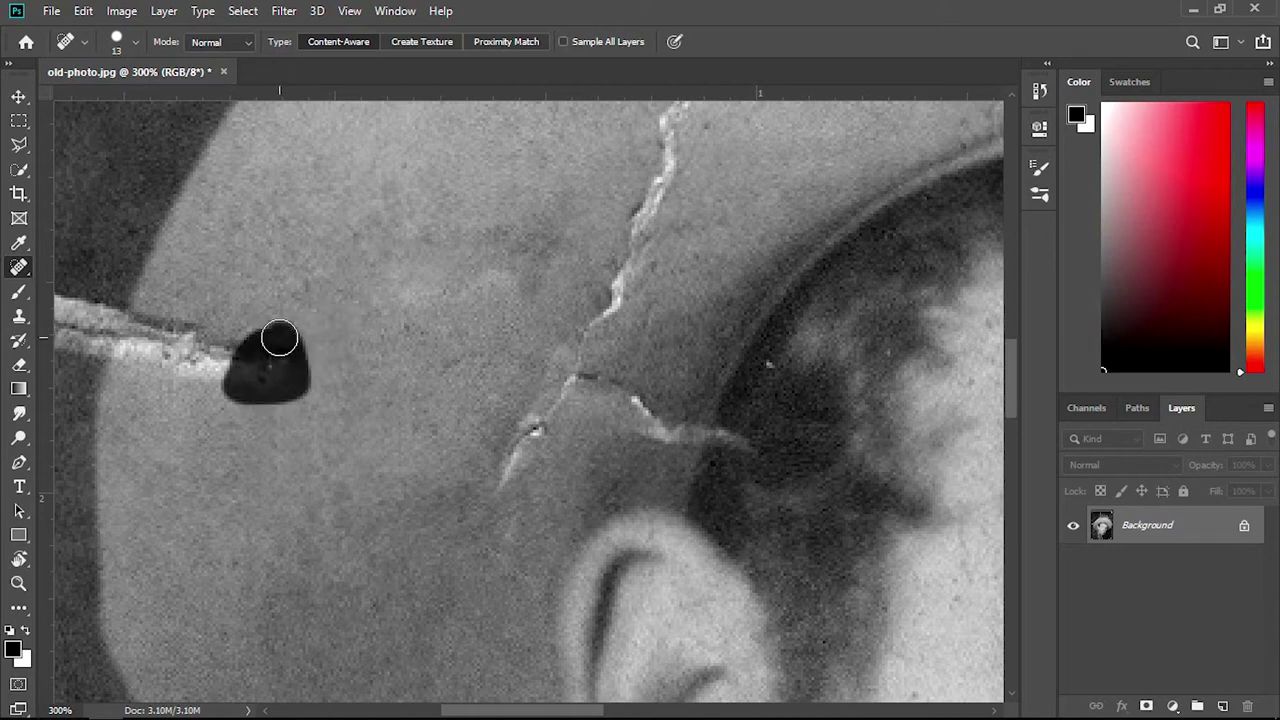
{"action": "left_click_drag", "start_coordinate": [279, 339], "coordinate": [196, 348]}
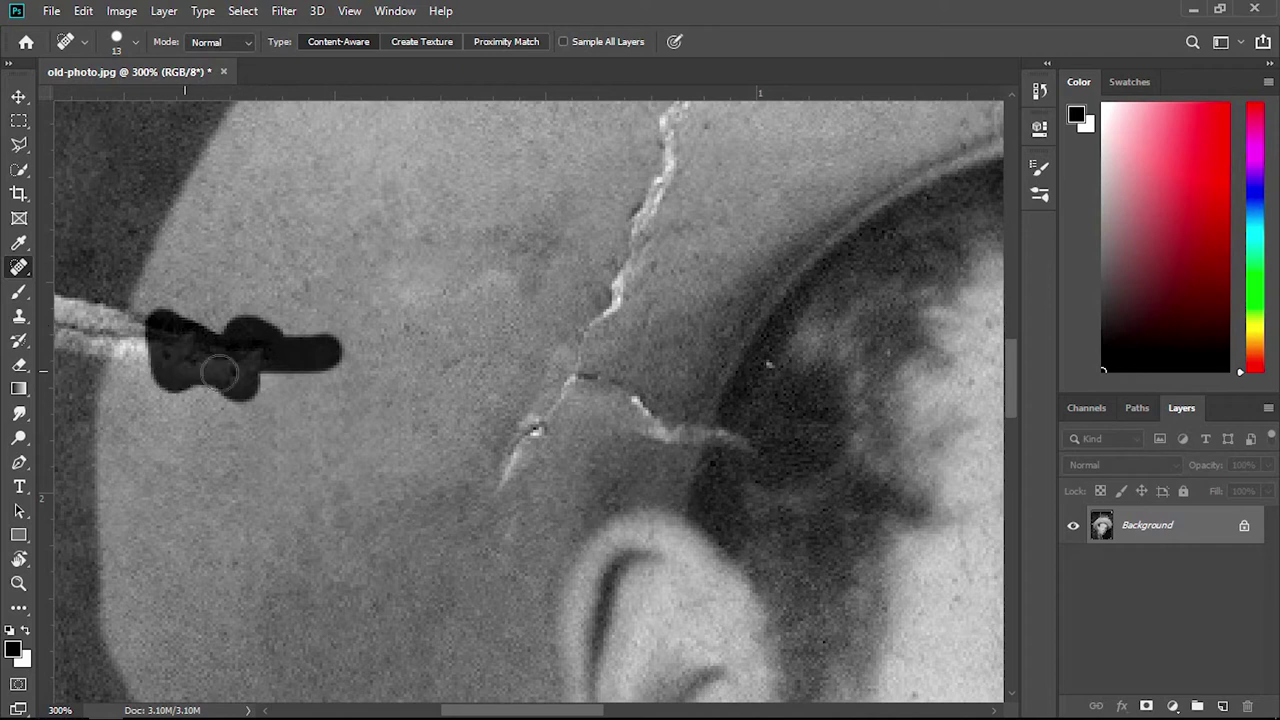
{"action": "left_click_drag", "start_coordinate": [263, 394], "coordinate": [264, 396]}
- Heal the remaining crack running up the hat above the ear
{"action": "scroll", "coordinate": [604, 334], "scroll_direction": "down", "scroll_amount": 2}
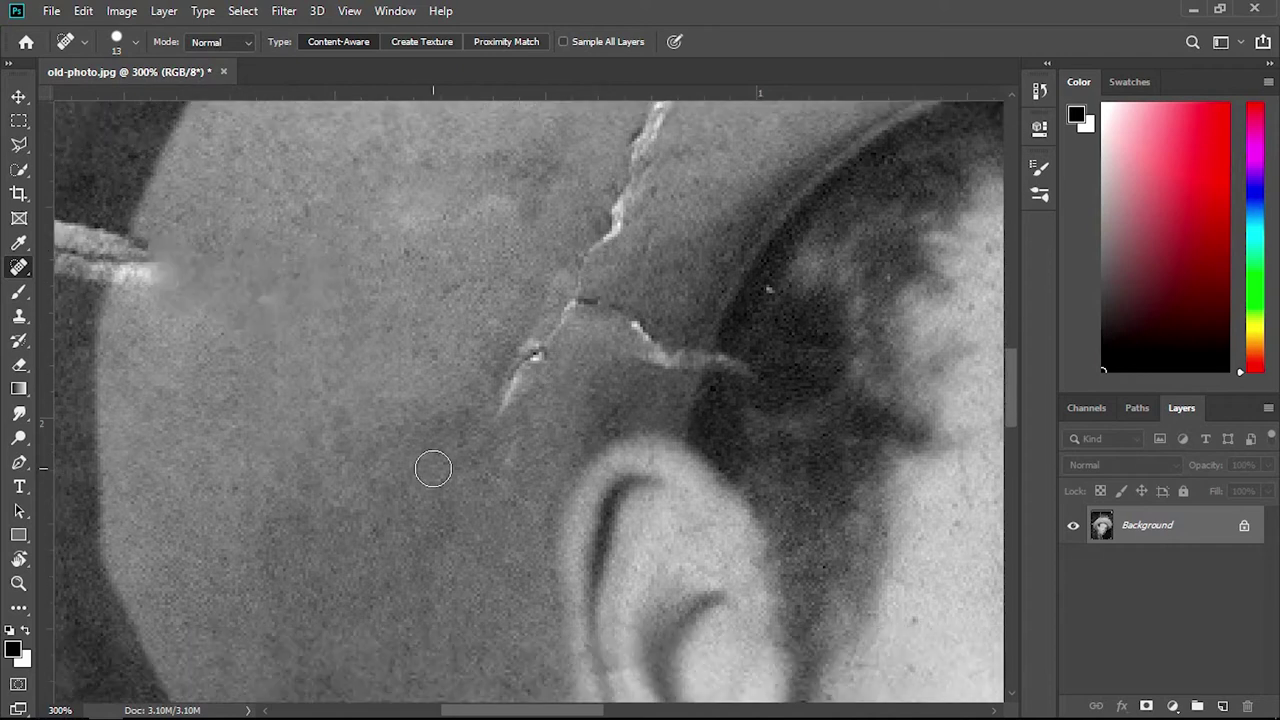
{"action": "left_click_drag", "start_coordinate": [466, 474], "coordinate": [606, 206]}
{"action": "left_click_drag", "start_coordinate": [588, 330], "coordinate": [506, 429]}
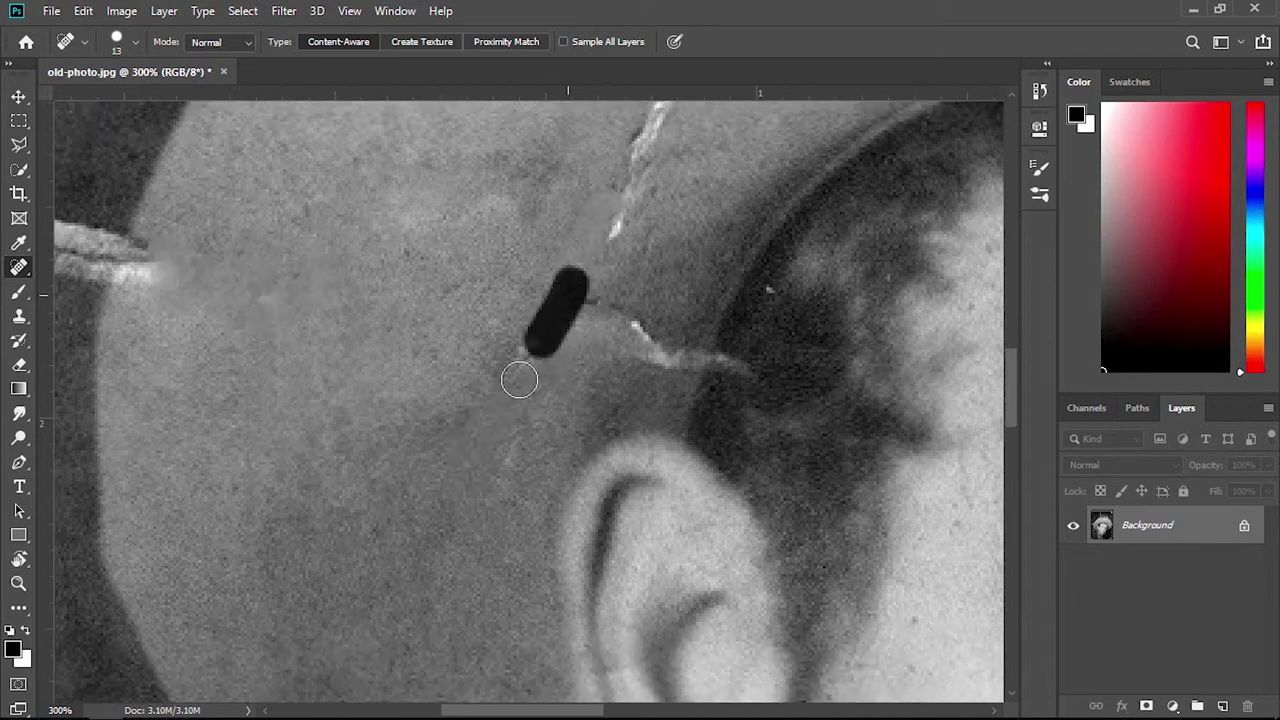
{"action": "scroll", "coordinate": [557, 343], "scroll_direction": "up", "scroll_amount": 4}
{"action": "scroll", "coordinate": [632, 508], "scroll_direction": "up", "scroll_amount": 1}
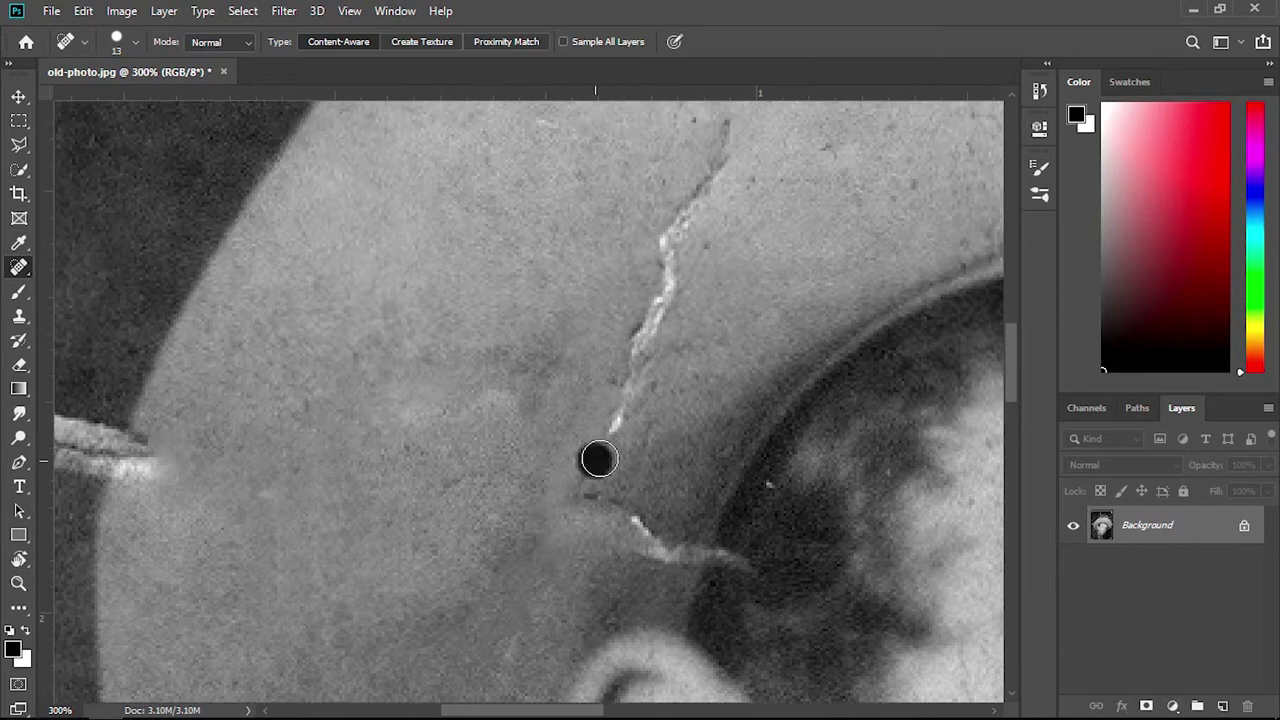
{"action": "mouse_move", "coordinate": [599, 459]}
{"action": "left_mouse_down"}
{"action": "mouse_move", "coordinate": [705, 147]}
{"action": "mouse_move", "coordinate": [640, 347]}
{"action": "mouse_move", "coordinate": [615, 366]}
{"action": "left_mouse_up"}
- Fit the whole photo on screen, then zoom out one step further
{"action": "right_click", "coordinate": [495, 302]}
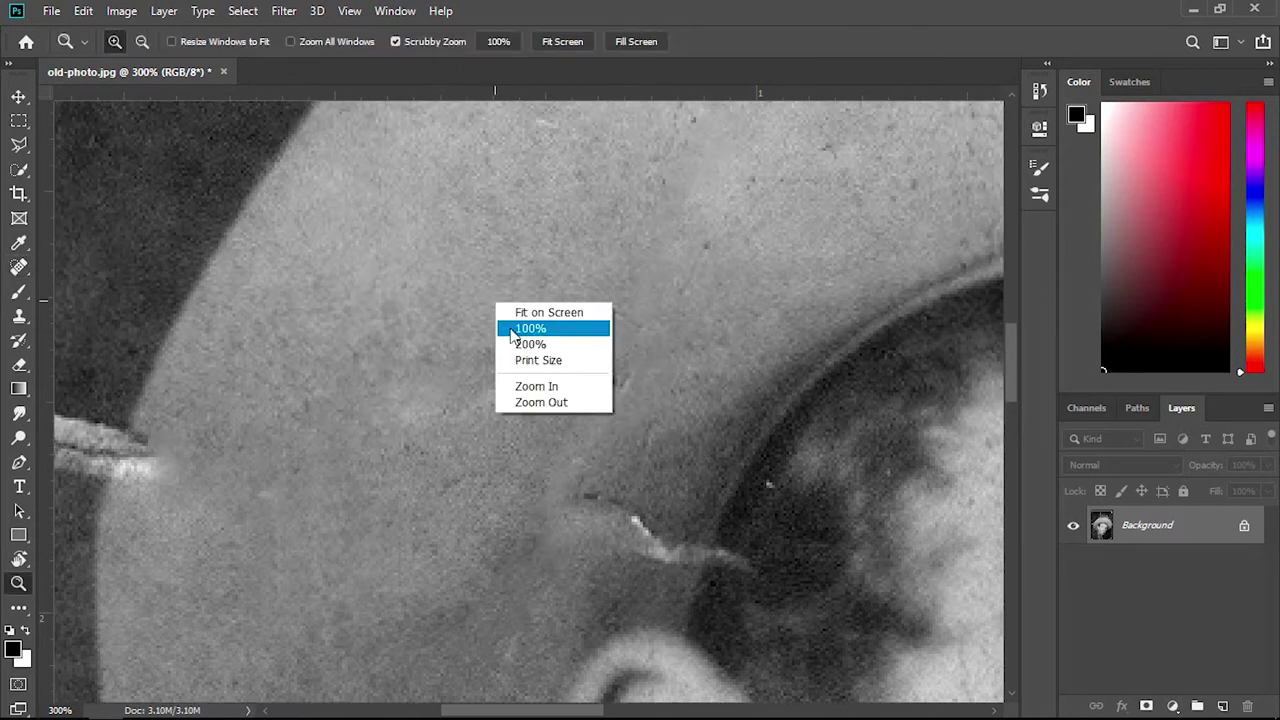
{"action": "left_click", "coordinate": [530, 313]}
{"action": "left_click", "coordinate": [665, 310], "text": "alt"}
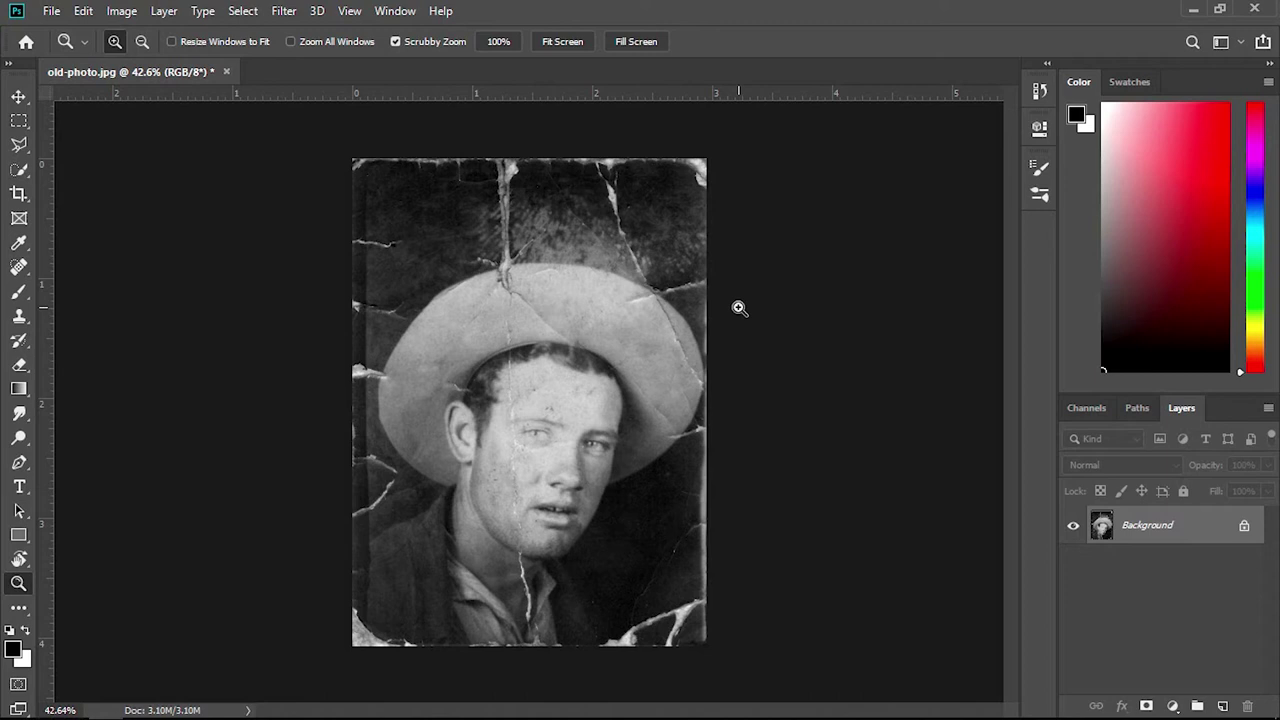
- Heal the crack and a small speck in the dark upper-left background
{"action": "scroll", "coordinate": [406, 222], "scroll_direction": "up", "scroll_amount": 5}
{"action": "key", "text": "l"}
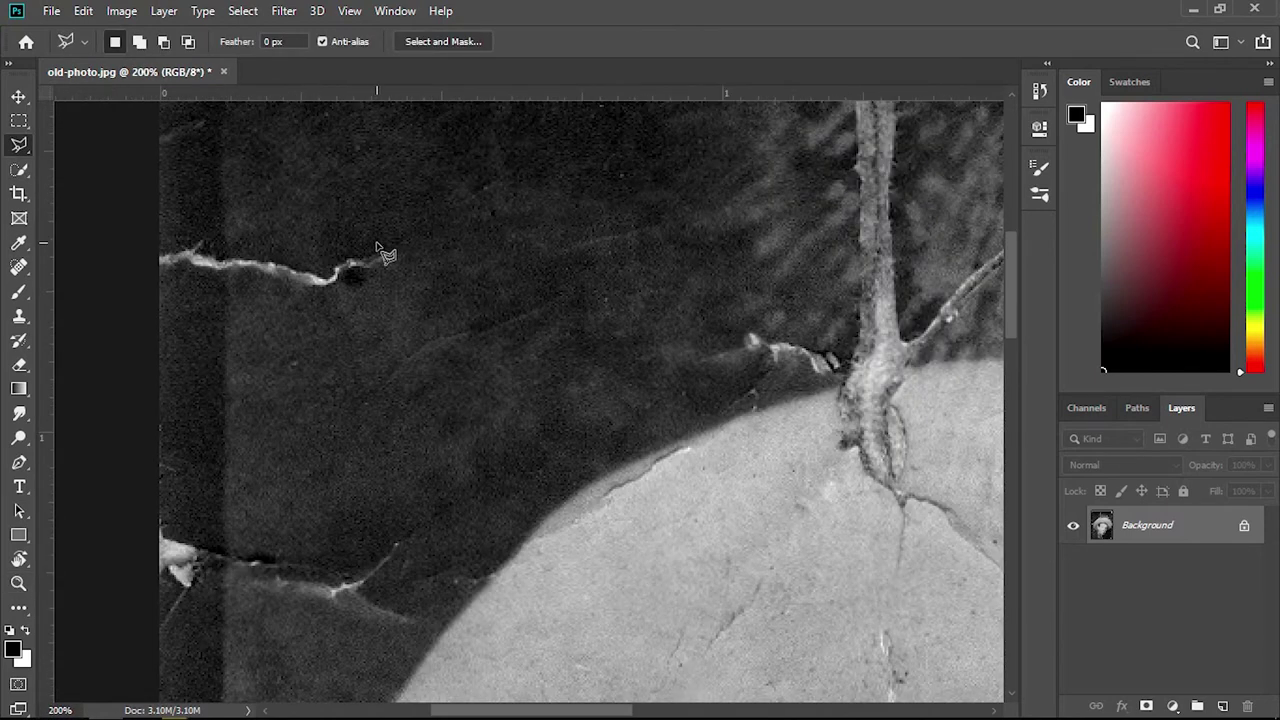
{"action": "key", "text": "j"}
{"action": "left_click_drag", "start_coordinate": [385, 250], "coordinate": [328, 277]}
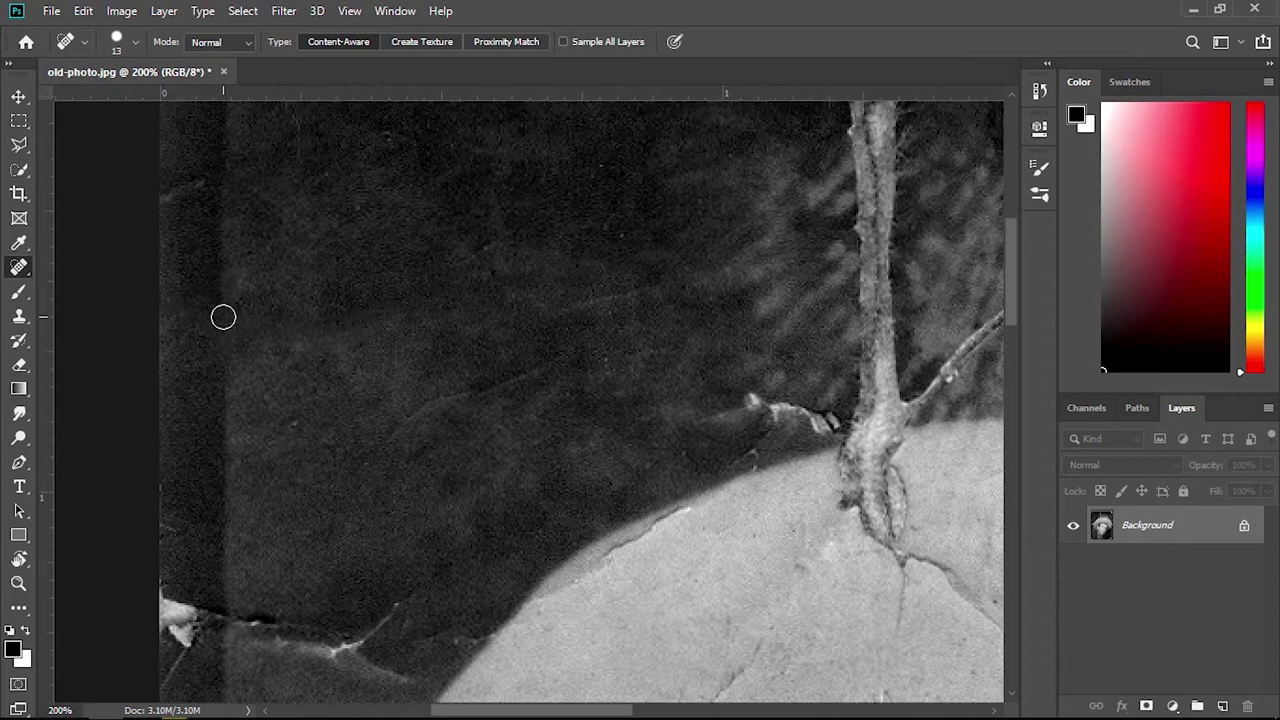
{"action": "left_click", "coordinate": [170, 252]}
- Heal the torn strip along the top edge and the top-left corner tear with a 40 brush
{"action": "scroll", "coordinate": [150, 260], "scroll_direction": "up", "scroll_amount": 2}
{"action": "scroll", "coordinate": [150, 260], "scroll_direction": "up", "scroll_amount": 3}
{"action": "left_click", "coordinate": [494, 384]}
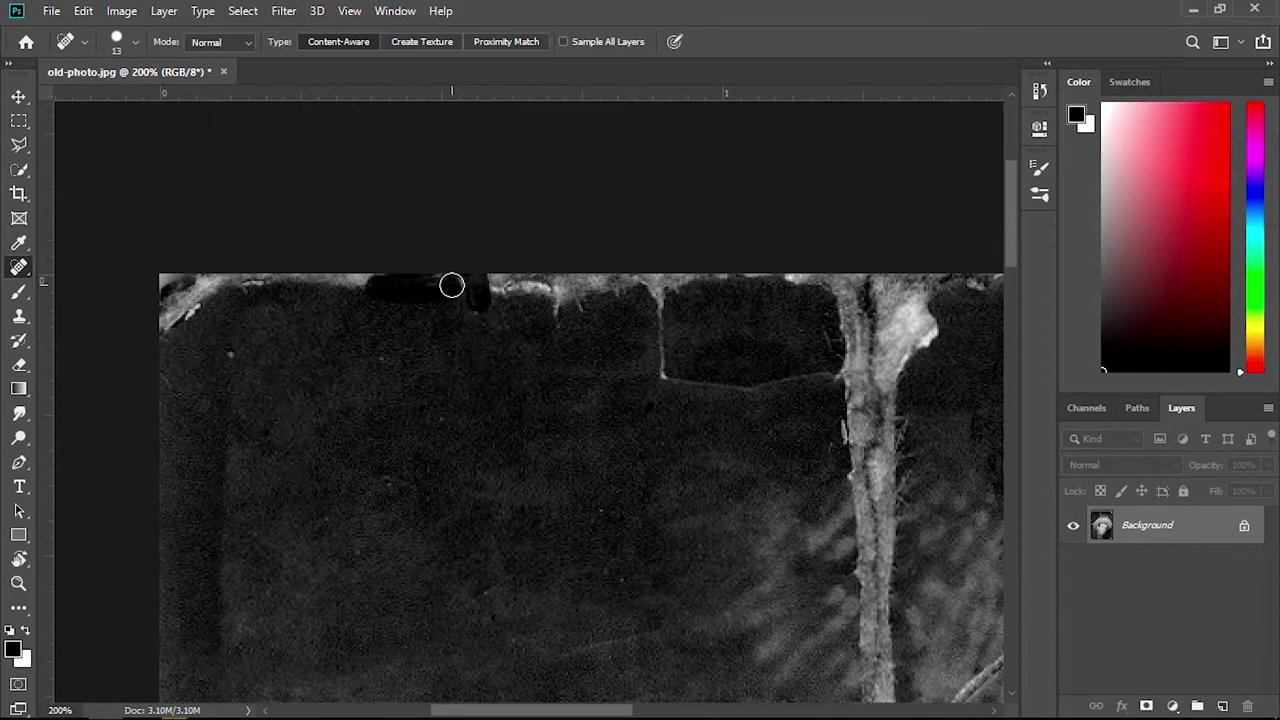
{"action": "mouse_move", "coordinate": [451, 286]}
{"action": "left_mouse_down"}
{"action": "mouse_move", "coordinate": [420, 289]}
{"action": "mouse_move", "coordinate": [566, 294]}
{"action": "mouse_move", "coordinate": [290, 270]}
{"action": "mouse_move", "coordinate": [192, 380]}
{"action": "left_mouse_up"}
{"action": "key", "text": "bracketright"}
{"action": "key", "text": "bracketright"}
{"action": "key", "text": "bracketright"}
{"action": "left_click", "coordinate": [290, 430]}
{"action": "left_click_drag", "start_coordinate": [664, 300], "coordinate": [666, 397]}
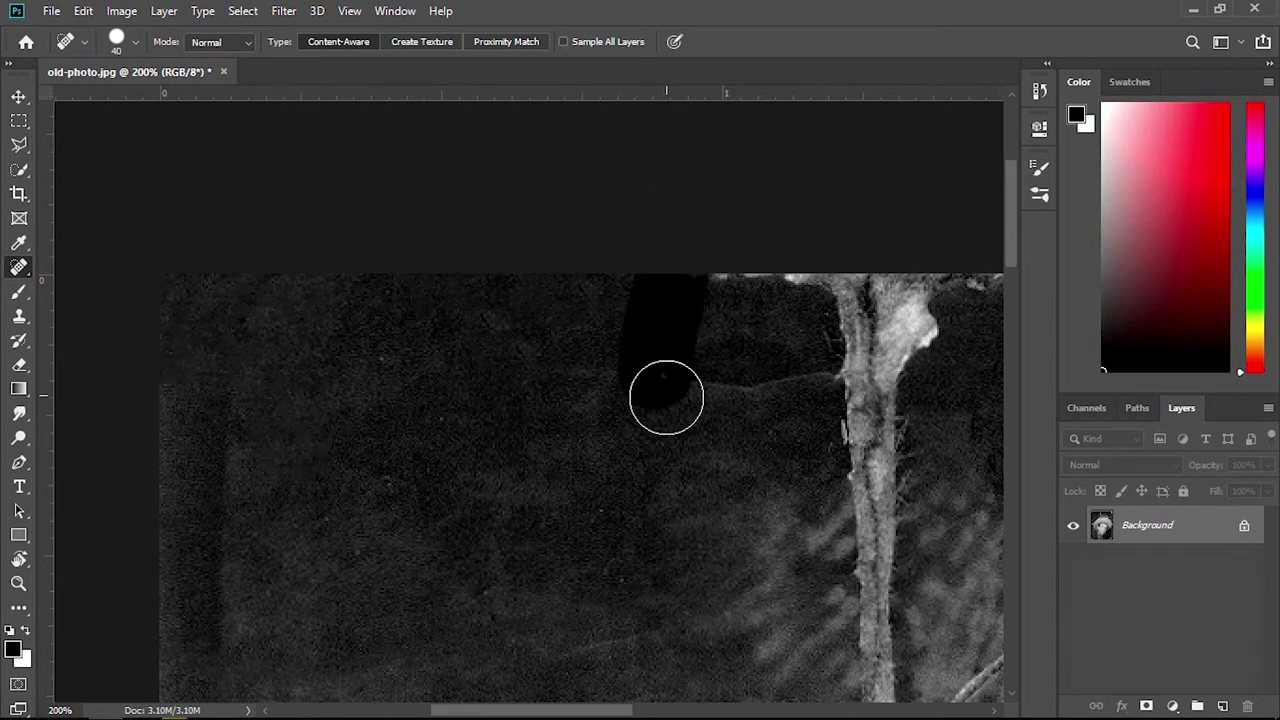
- Heal another torn top-edge patch and the branching crack with a 90 brush
{"action": "scroll", "coordinate": [654, 346], "scroll_direction": "down", "scroll_amount": 1}
{"action": "scroll", "coordinate": [371, 400], "scroll_direction": "right", "scroll_amount": 5}
{"action": "mouse_move", "coordinate": [371, 300]}
{"action": "left_mouse_down"}
{"action": "mouse_move", "coordinate": [628, 309]}
{"action": "mouse_move", "coordinate": [408, 313]}
{"action": "mouse_move", "coordinate": [620, 320]}
{"action": "mouse_move", "coordinate": [400, 335]}
{"action": "left_mouse_up"}
{"action": "scroll", "coordinate": [435, 420], "scroll_direction": "down", "scroll_amount": 1}
{"action": "key", "text": "bracketright"}
{"action": "key", "text": "bracketright"}
{"action": "key", "text": "bracketright"}
{"action": "left_click_drag", "start_coordinate": [491, 243], "coordinate": [457, 500]}
{"action": "left_click_drag", "start_coordinate": [556, 413], "coordinate": [374, 409]}
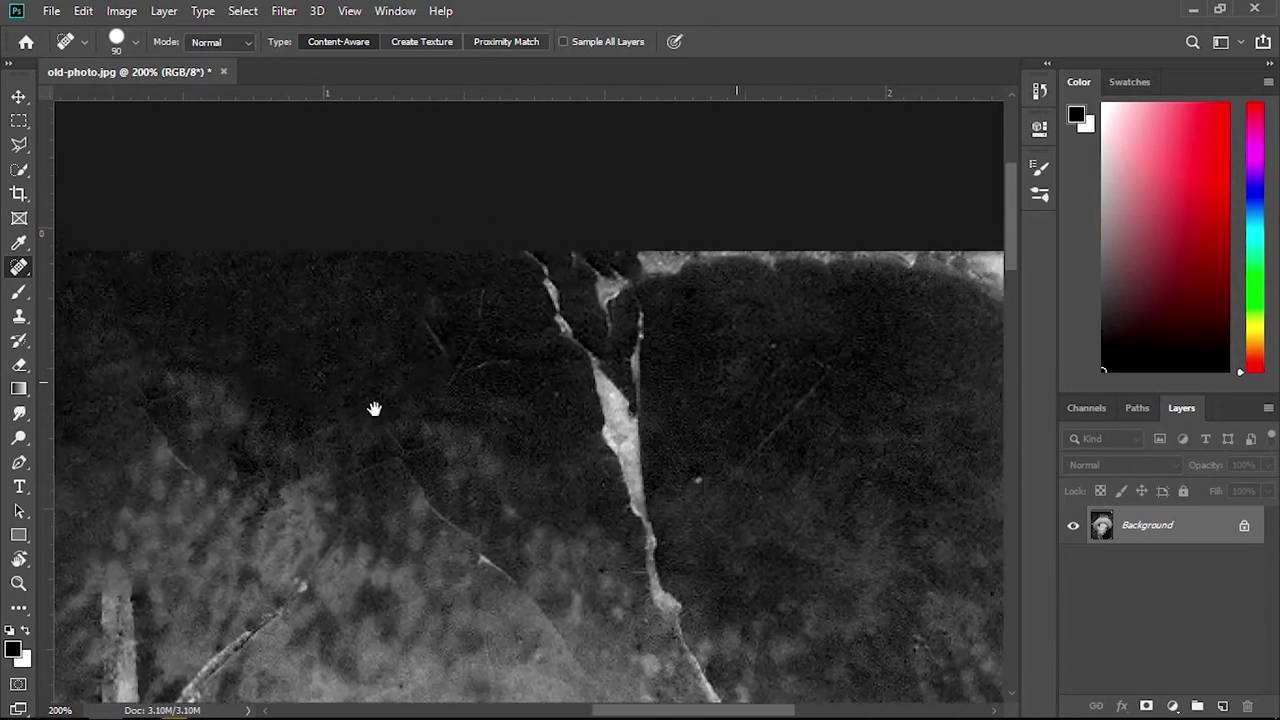
{"action": "left_click_drag", "start_coordinate": [600, 265], "coordinate": [623, 429]}
- Heal the bright torn top-right corner and nearby damage along the edge
{"action": "scroll", "coordinate": [646, 345], "scroll_direction": "up", "scroll_amount": 1}
{"action": "scroll", "coordinate": [646, 345], "scroll_direction": "right", "scroll_amount": 4}
{"action": "left_click_drag", "start_coordinate": [646, 345], "coordinate": [626, 391]}
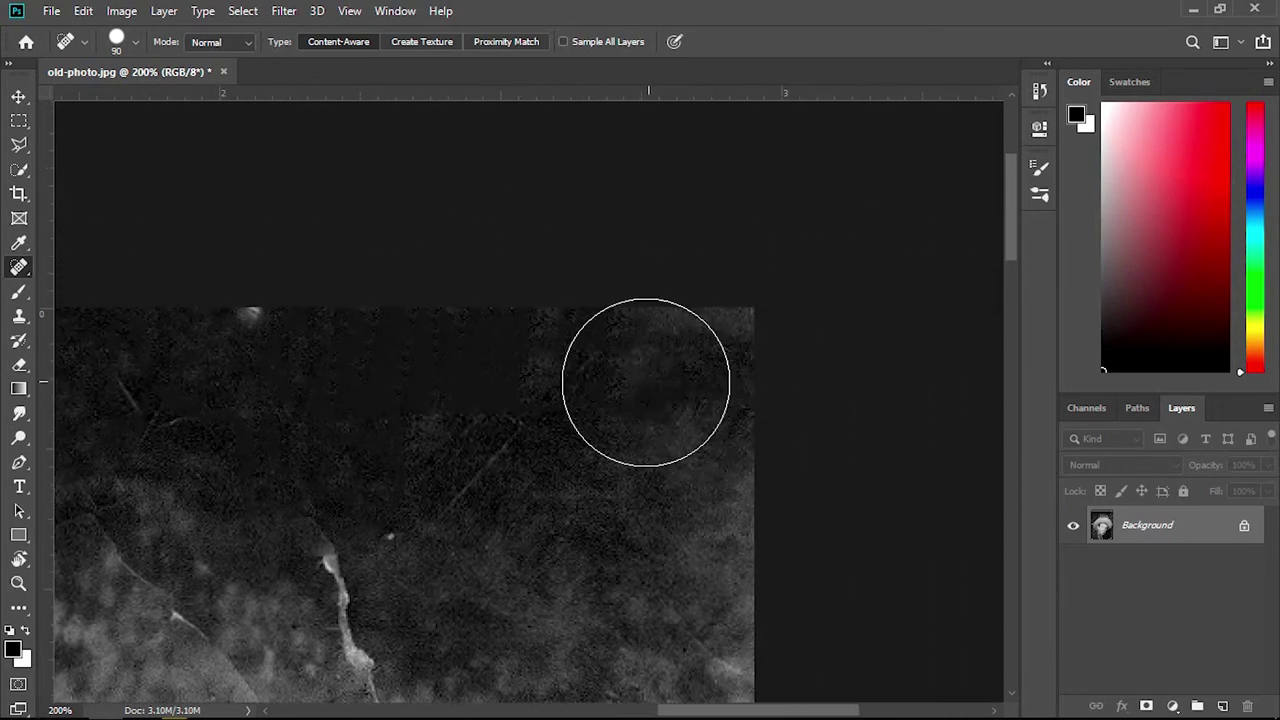
{"action": "left_click", "coordinate": [377, 389]}
{"action": "left_click_drag", "start_coordinate": [657, 555], "coordinate": [609, 334]}
{"action": "mouse_move", "coordinate": [490, 360]}
{"action": "left_mouse_down"}
{"action": "mouse_move", "coordinate": [565, 480]}
{"action": "mouse_move", "coordinate": [543, 386]}
{"action": "mouse_move", "coordinate": [400, 405]}
{"action": "left_mouse_up"}
- Heal the large damaged patch and dark background near the top with a 175 brush
{"action": "key", "text": "bracketright"}
{"action": "key", "text": "bracketright"}
{"action": "key", "text": "bracketright"}
{"action": "key", "text": "bracketright"}
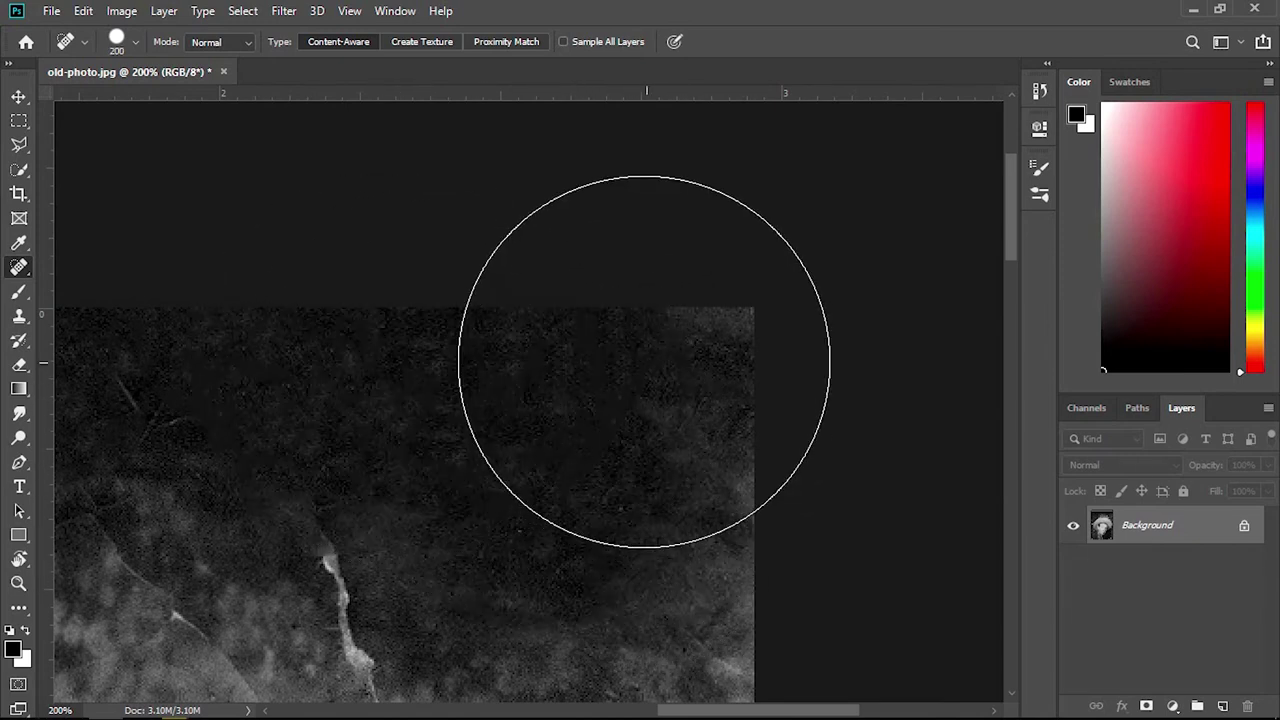
{"action": "left_click_drag", "start_coordinate": [643, 363], "coordinate": [566, 491]}
{"action": "scroll", "coordinate": [760, 374], "scroll_direction": "left", "scroll_amount": 5}
{"action": "scroll", "coordinate": [476, 327], "scroll_direction": "down", "scroll_amount": 1}
{"action": "left_click_drag", "start_coordinate": [357, 371], "coordinate": [434, 357]}
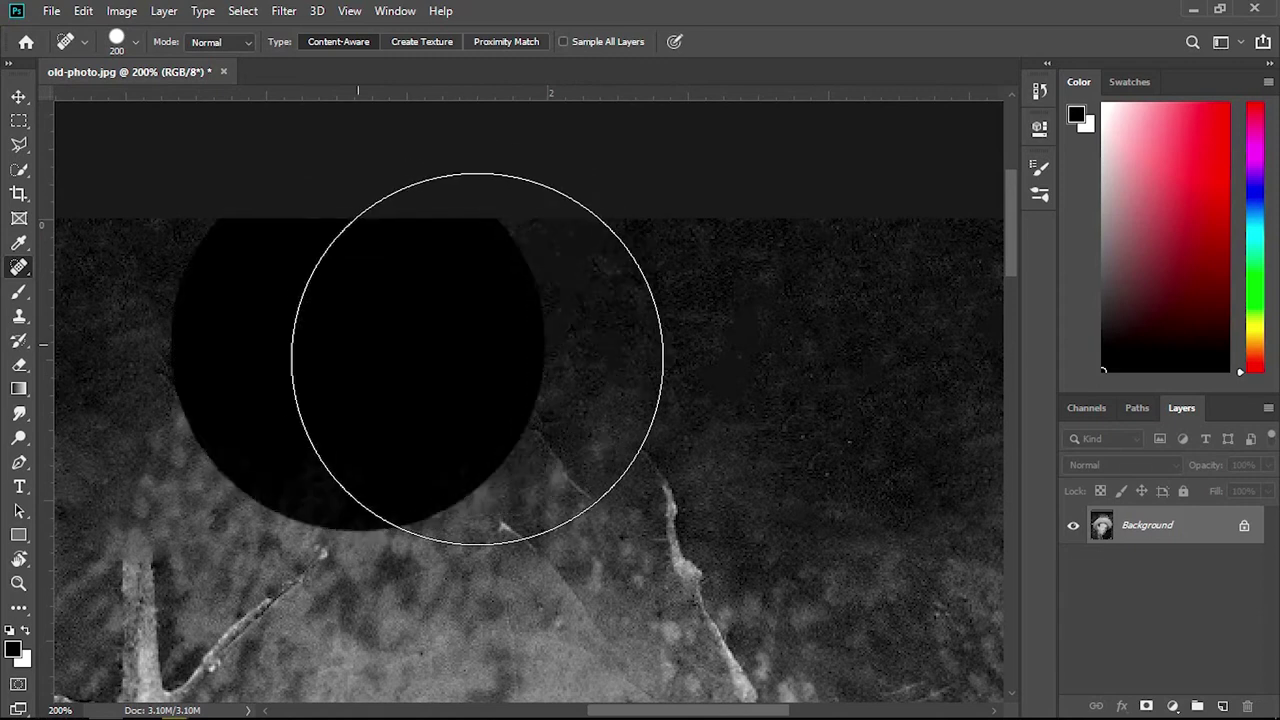
{"action": "scroll", "coordinate": [646, 357], "scroll_direction": "down", "scroll_amount": 1}
- Heal the scratch down the background and the vertical and diagonal left scratches at size 80
{"action": "key", "text": "bracketleft"}
{"action": "key", "text": "bracketleft"}
{"action": "key", "text": "bracketleft"}
{"action": "key", "text": "bracketleft"}
{"action": "left_click_drag", "start_coordinate": [655, 395], "coordinate": [755, 575]}
{"action": "key", "text": "bracketleft"}
{"action": "key", "text": "bracketleft"}
{"action": "key", "text": "bracketleft"}
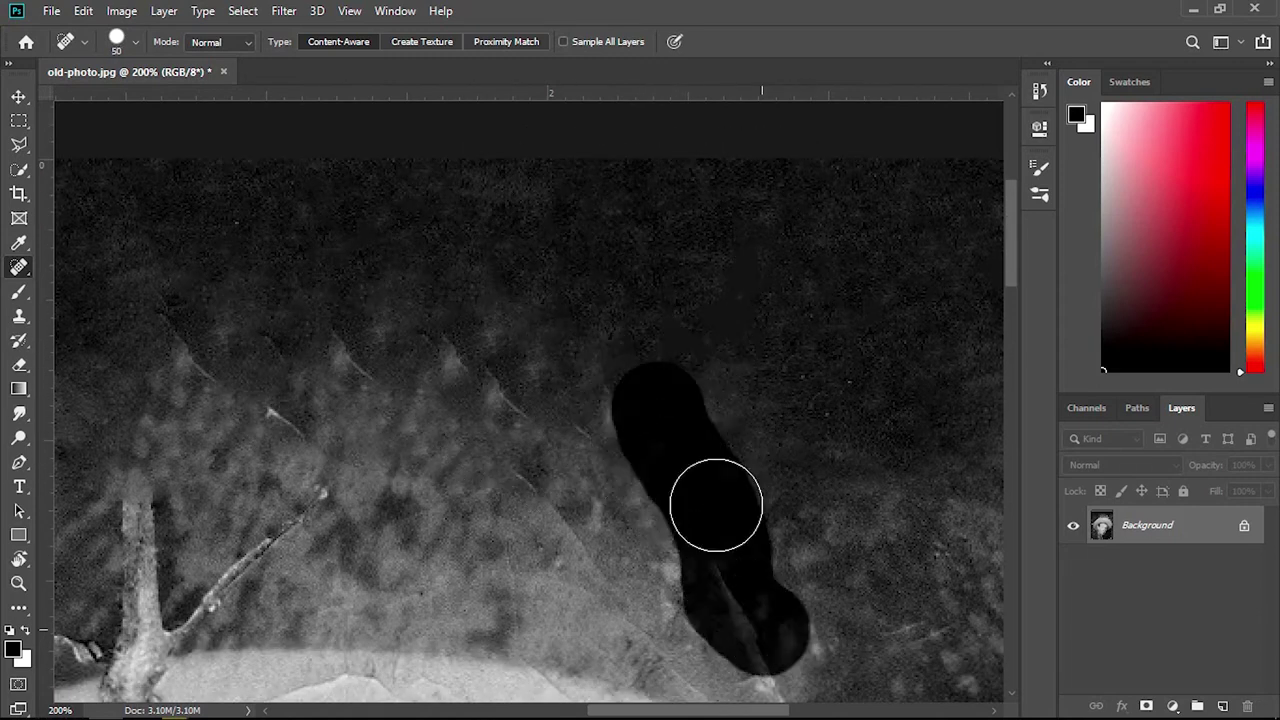
{"action": "scroll", "coordinate": [740, 480], "scroll_direction": "down", "scroll_amount": 3}
{"action": "left_click_drag", "start_coordinate": [170, 405], "coordinate": [140, 320]}
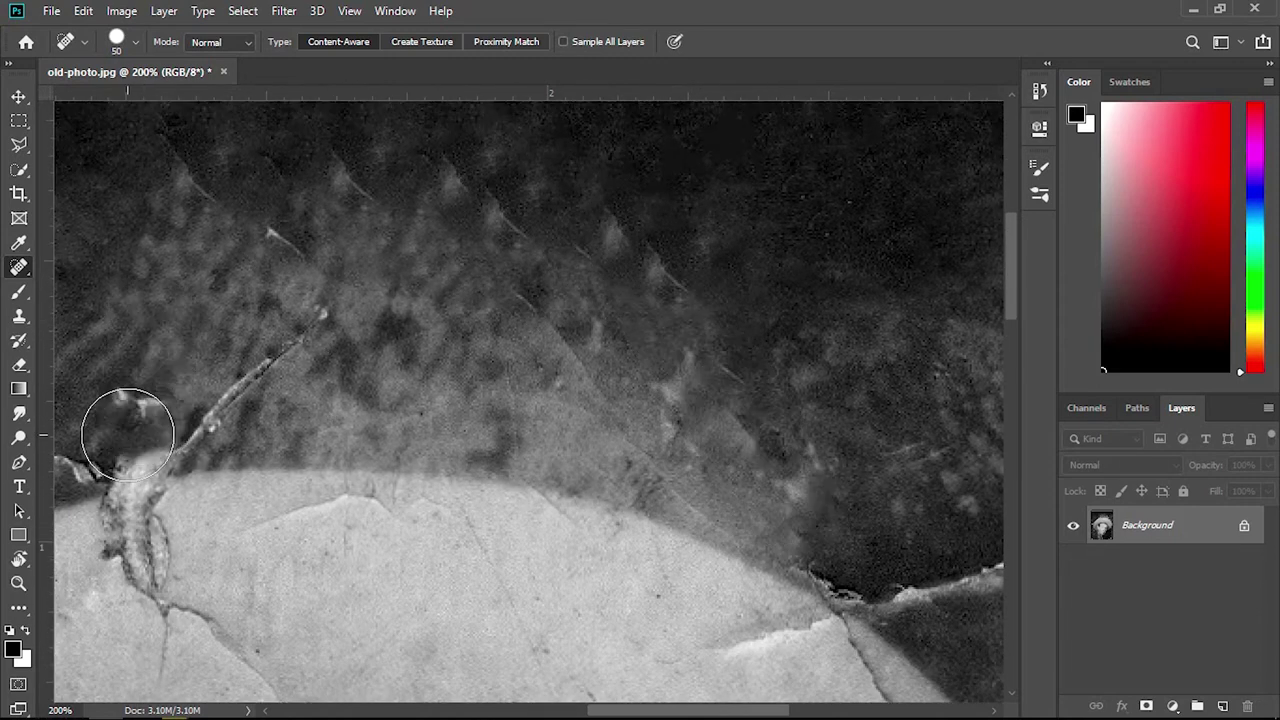
{"action": "left_click_drag", "start_coordinate": [129, 429], "coordinate": [287, 355]}
{"action": "scroll", "coordinate": [280, 375], "scroll_direction": "up", "scroll_amount": 3}
{"action": "scroll", "coordinate": [306, 386], "scroll_direction": "left", "scroll_amount": 1}
- Heal the long and diagonal scratches in the background above the hat
{"action": "left_click_drag", "start_coordinate": [621, 712], "coordinate": [571, 712]}
{"action": "scroll", "coordinate": [400, 400], "scroll_direction": "down", "scroll_amount": 1}
{"action": "left_click_drag", "start_coordinate": [186, 300], "coordinate": [471, 323]}
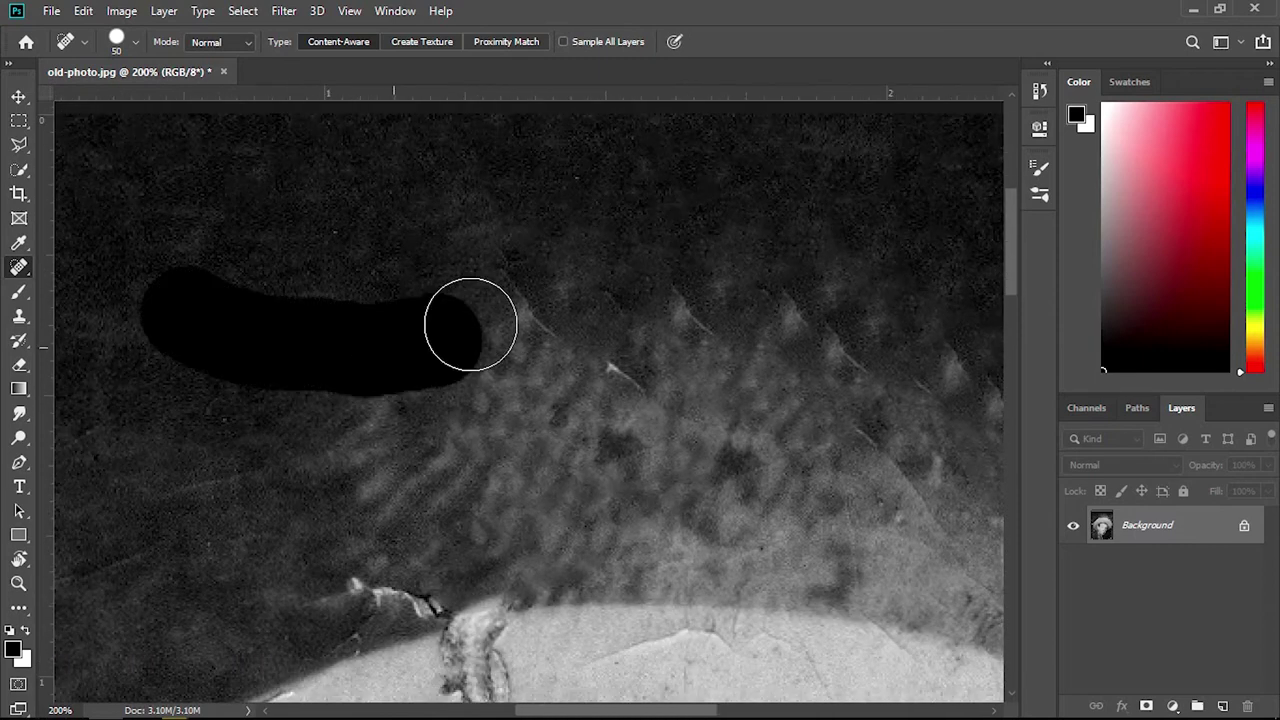
{"action": "mouse_move", "coordinate": [371, 400]}
{"action": "left_mouse_down"}
{"action": "mouse_move", "coordinate": [400, 463]}
{"action": "mouse_move", "coordinate": [391, 560]}
{"action": "mouse_move", "coordinate": [507, 351]}
{"action": "left_mouse_up"}
{"action": "left_click_drag", "start_coordinate": [430, 430], "coordinate": [766, 309]}
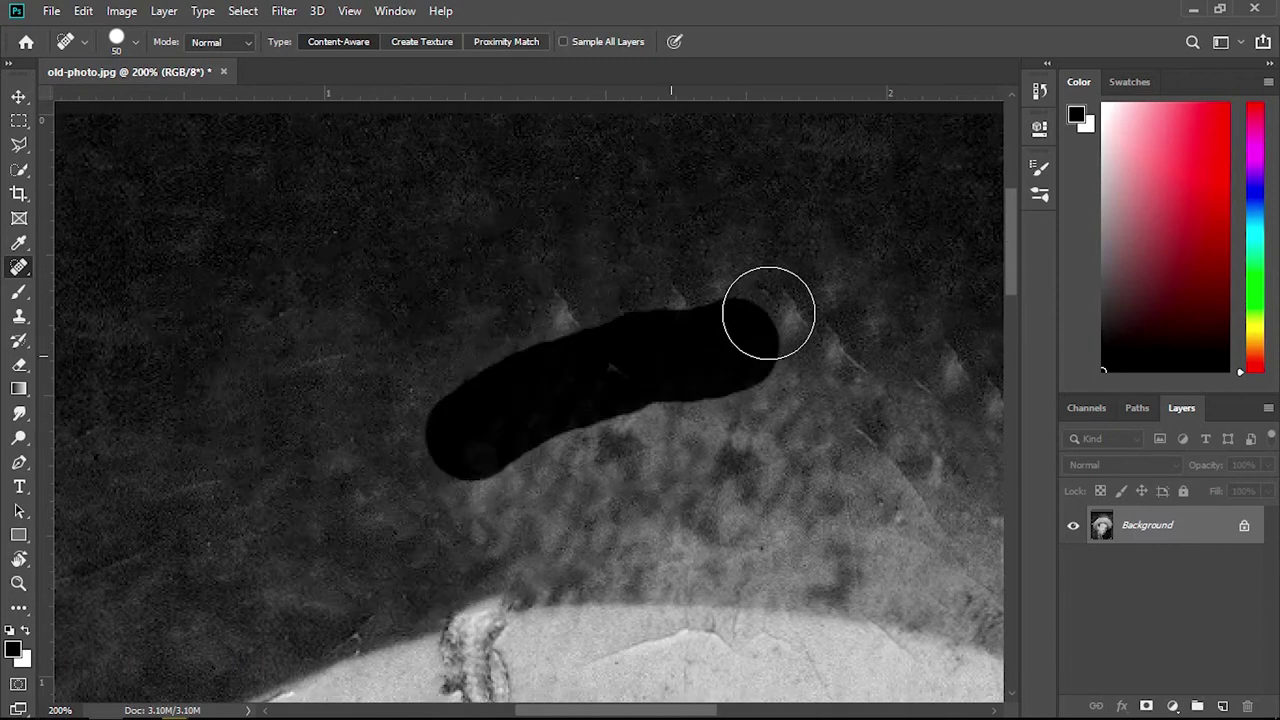
- Heal the wide blotchy, mottled background above the hat, varying the brush between 175 and 100
{"action": "key", "text": "bracketright"}
{"action": "key", "text": "bracketright"}
{"action": "key", "text": "bracketright"}
{"action": "key", "text": "bracketright"}
{"action": "key", "text": "bracketright"}
{"action": "key", "text": "bracketright"}
{"action": "left_click_drag", "start_coordinate": [503, 295], "coordinate": [669, 451]}
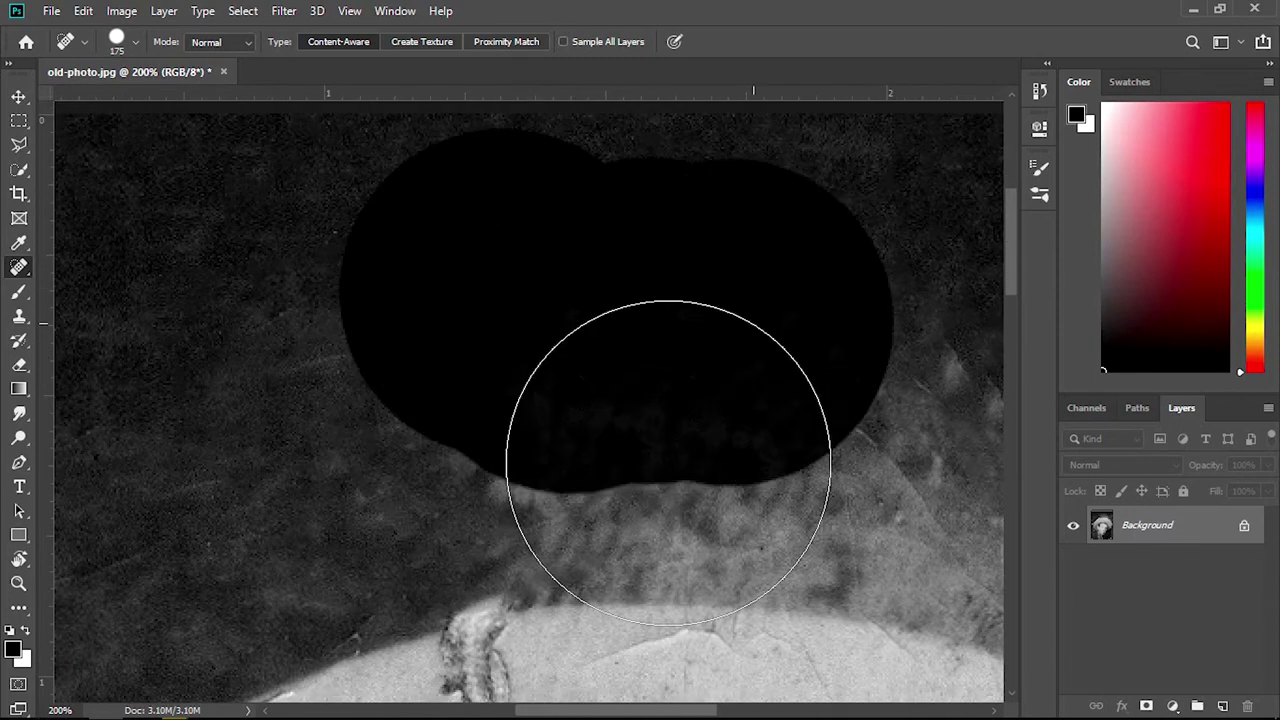
{"action": "mouse_move", "coordinate": [400, 290]}
{"action": "left_mouse_down"}
{"action": "mouse_move", "coordinate": [799, 370]}
{"action": "mouse_move", "coordinate": [408, 258]}
{"action": "mouse_move", "coordinate": [377, 306]}
{"action": "left_mouse_up"}
{"action": "scroll", "coordinate": [543, 386], "scroll_direction": "right", "scroll_amount": 3}
{"action": "key", "text": "bracketright"}
{"action": "key", "text": "bracketright"}
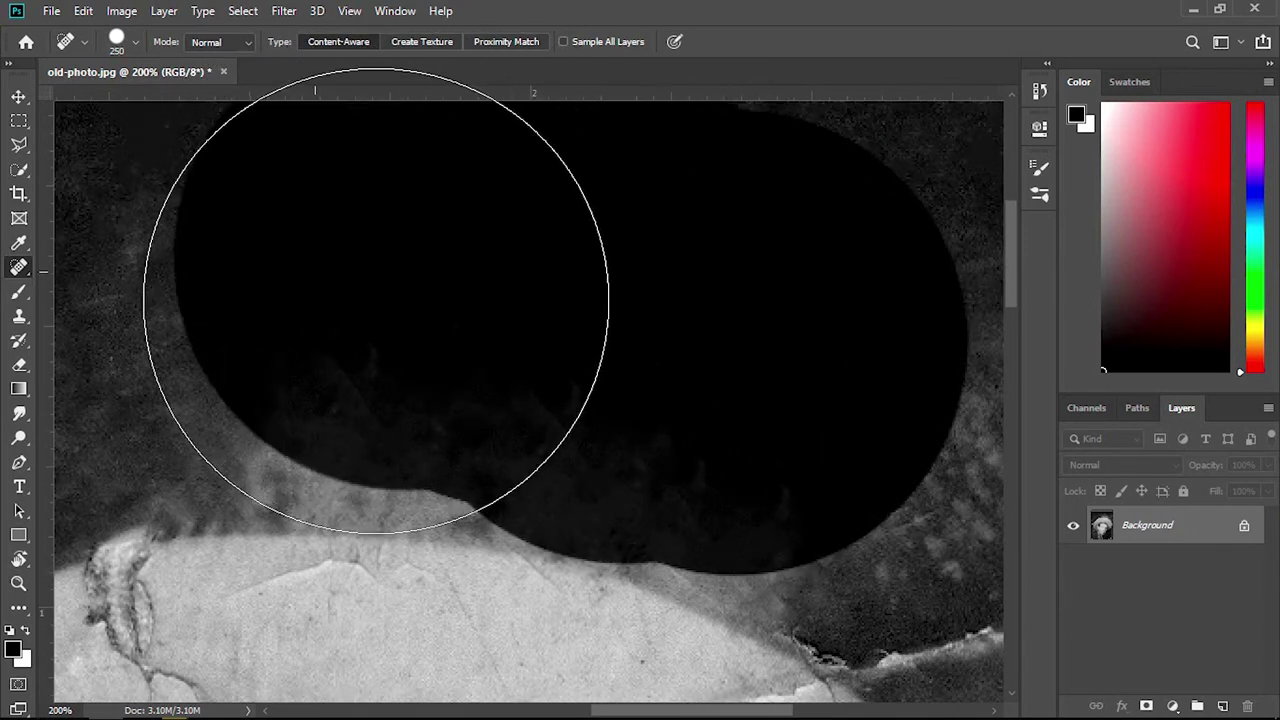
{"action": "scroll", "coordinate": [489, 291], "scroll_direction": "up", "scroll_amount": 5}
{"action": "key", "text": "bracketleft"}
{"action": "key", "text": "bracketleft"}
{"action": "key", "text": "bracketleft"}
{"action": "mouse_move", "coordinate": [343, 386]}
{"action": "left_mouse_down"}
{"action": "mouse_move", "coordinate": [183, 423]}
{"action": "mouse_move", "coordinate": [763, 293]}
{"action": "left_mouse_up"}
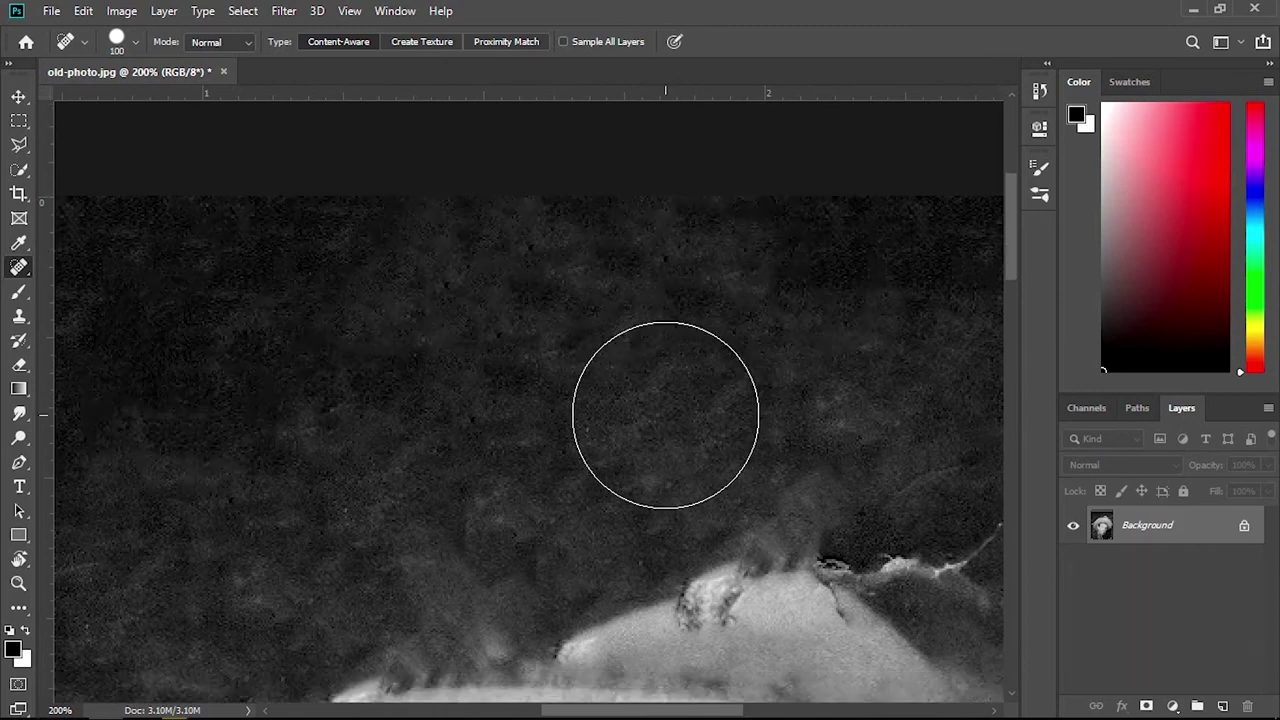
{"action": "scroll", "coordinate": [663, 414], "scroll_direction": "down", "scroll_amount": 8}
{"action": "key", "text": "bracketleft"}
- Heal the long and small scratches along the hat brim and a spot at its edge
{"action": "mouse_move", "coordinate": [681, 408]}
{"action": "left_mouse_down"}
{"action": "mouse_move", "coordinate": [499, 229]}
{"action": "mouse_move", "coordinate": [420, 296]}
{"action": "mouse_move", "coordinate": [349, 400]}
{"action": "mouse_move", "coordinate": [597, 238]}
{"action": "mouse_move", "coordinate": [829, 429]}
{"action": "left_mouse_up"}
{"action": "scroll", "coordinate": [420, 300], "scroll_direction": "up", "scroll_amount": 3}
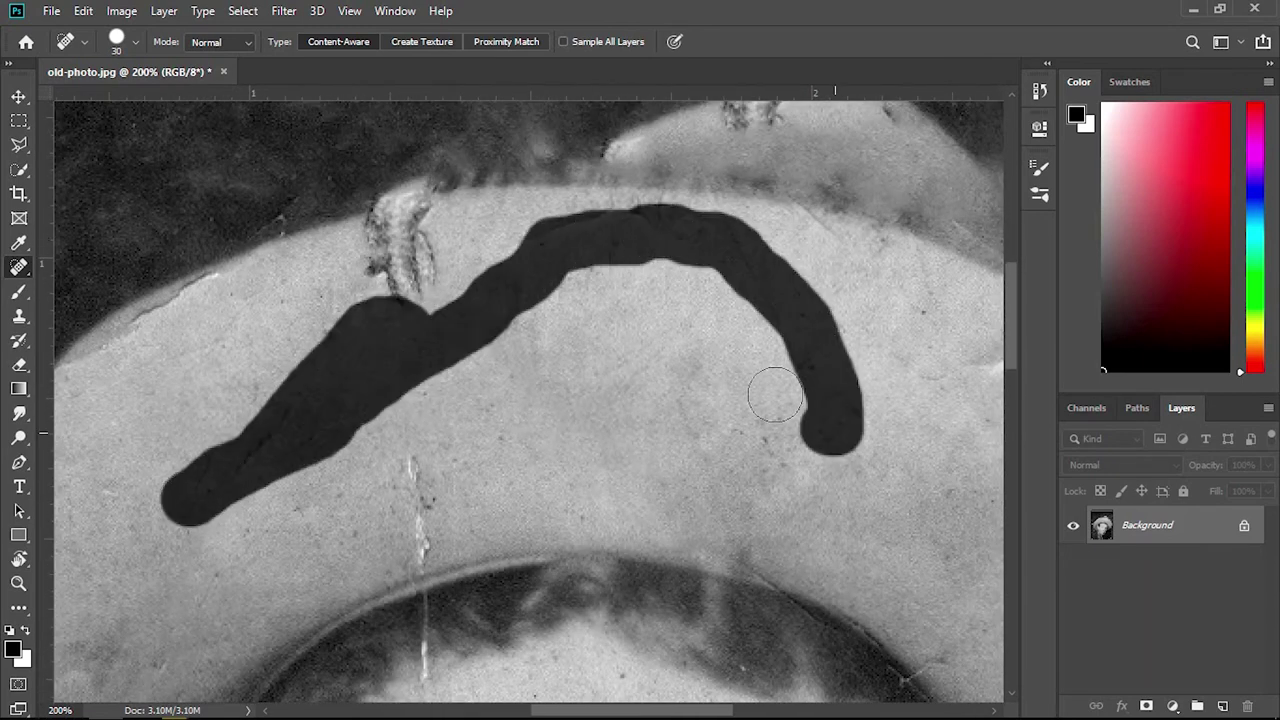
{"action": "left_click_drag", "start_coordinate": [435, 265], "coordinate": [390, 320]}
{"action": "left_click_drag", "start_coordinate": [350, 247], "coordinate": [460, 228]}
{"action": "left_click", "coordinate": [340, 183]}
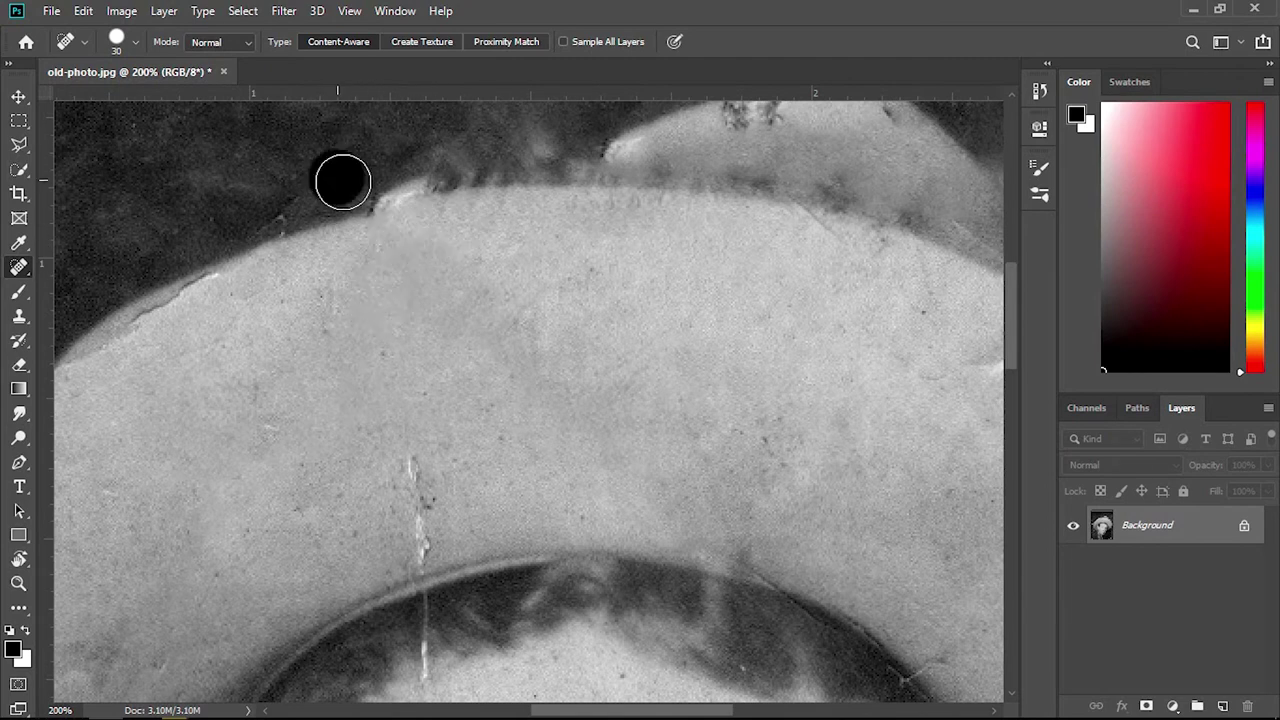
{"action": "scroll", "coordinate": [371, 326], "scroll_direction": "up", "scroll_amount": 2}
{"action": "left_click_drag", "start_coordinate": [343, 206], "coordinate": [420, 191]}
- Heal the scratch along the hat's inner edge
{"action": "scroll", "coordinate": [371, 321], "scroll_direction": "up", "scroll_amount": 1}
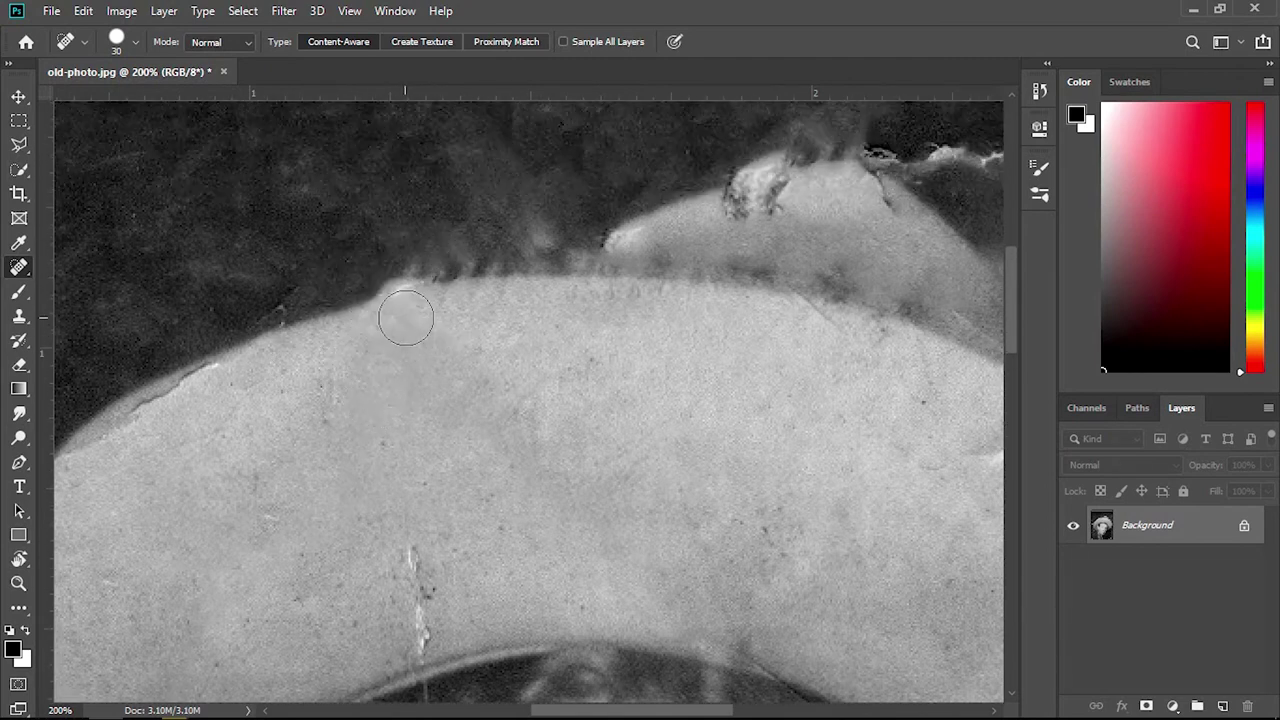
{"action": "scroll", "coordinate": [620, 600], "scroll_direction": "down", "scroll_amount": 4}
{"action": "scroll", "coordinate": [620, 600], "scroll_direction": "left", "scroll_amount": 5}
{"action": "left_click_drag", "start_coordinate": [438, 208], "coordinate": [300, 288]}
{"action": "scroll", "coordinate": [641, 357], "scroll_direction": "down", "scroll_amount": 6}
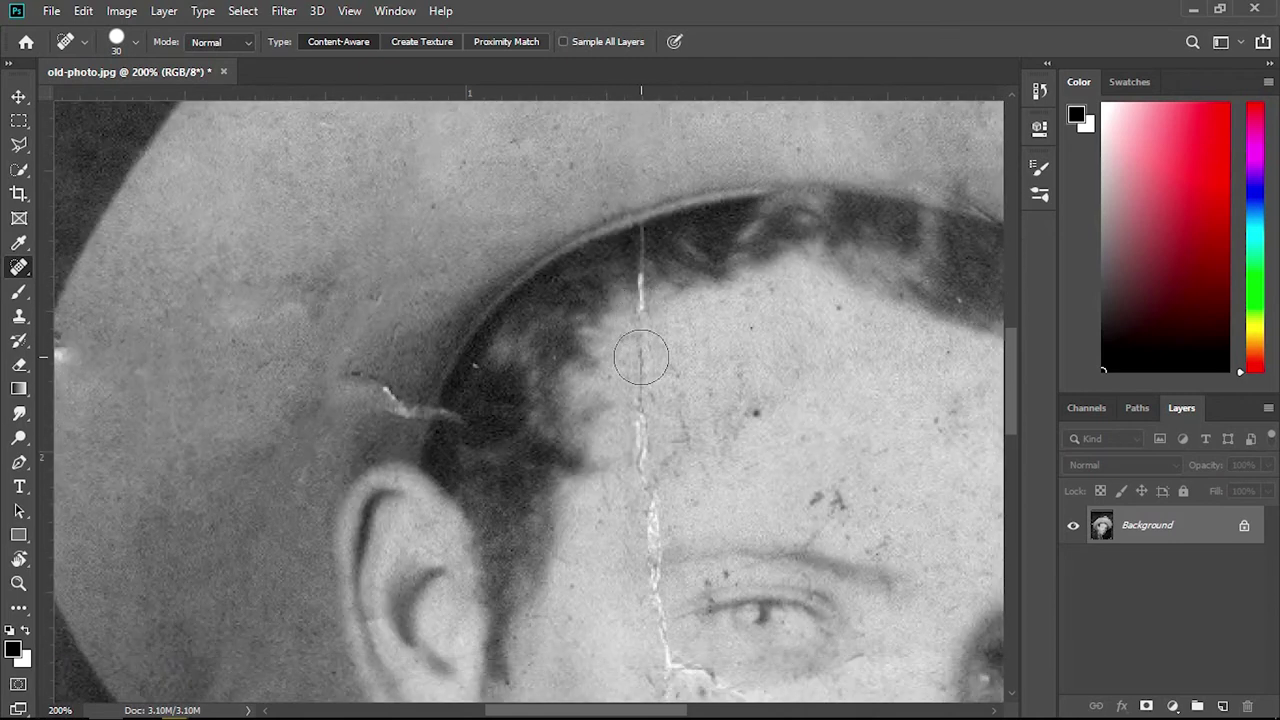
{"action": "left_click_drag", "start_coordinate": [640, 298], "coordinate": [640, 508]}
{"action": "scroll", "coordinate": [635, 297], "scroll_direction": "down", "scroll_amount": 3}
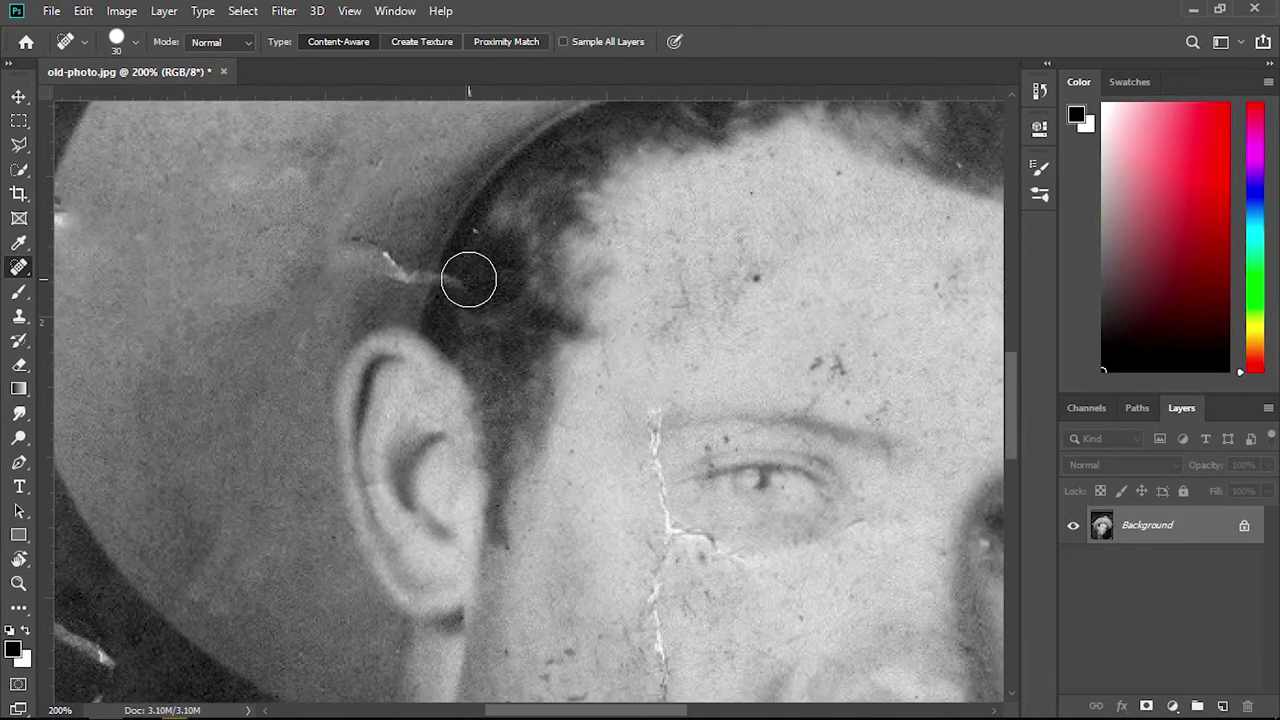
{"action": "left_click_drag", "start_coordinate": [354, 237], "coordinate": [391, 266]}
- Heal a speck on the hair and the long crack down the forehead and cheek
{"action": "left_click", "coordinate": [477, 257]}
{"action": "scroll", "coordinate": [353, 426], "scroll_direction": "down", "scroll_amount": 4}
{"action": "scroll", "coordinate": [353, 426], "scroll_direction": "down", "scroll_amount": 6}
{"action": "mouse_move", "coordinate": [671, 643]}
{"action": "left_mouse_down"}
{"action": "mouse_move", "coordinate": [671, 520]}
{"action": "mouse_move", "coordinate": [712, 232]}
{"action": "left_mouse_up"}
{"action": "scroll", "coordinate": [663, 349], "scroll_direction": "up", "scroll_amount": 5}
{"action": "left_click_drag", "start_coordinate": [660, 375], "coordinate": [640, 200]}
- Remove a speck on the forehead and the crack beside the hair edge
{"action": "scroll", "coordinate": [636, 264], "scroll_direction": "up", "scroll_amount": 5}
{"action": "scroll", "coordinate": [636, 264], "scroll_direction": "right", "scroll_amount": 5}
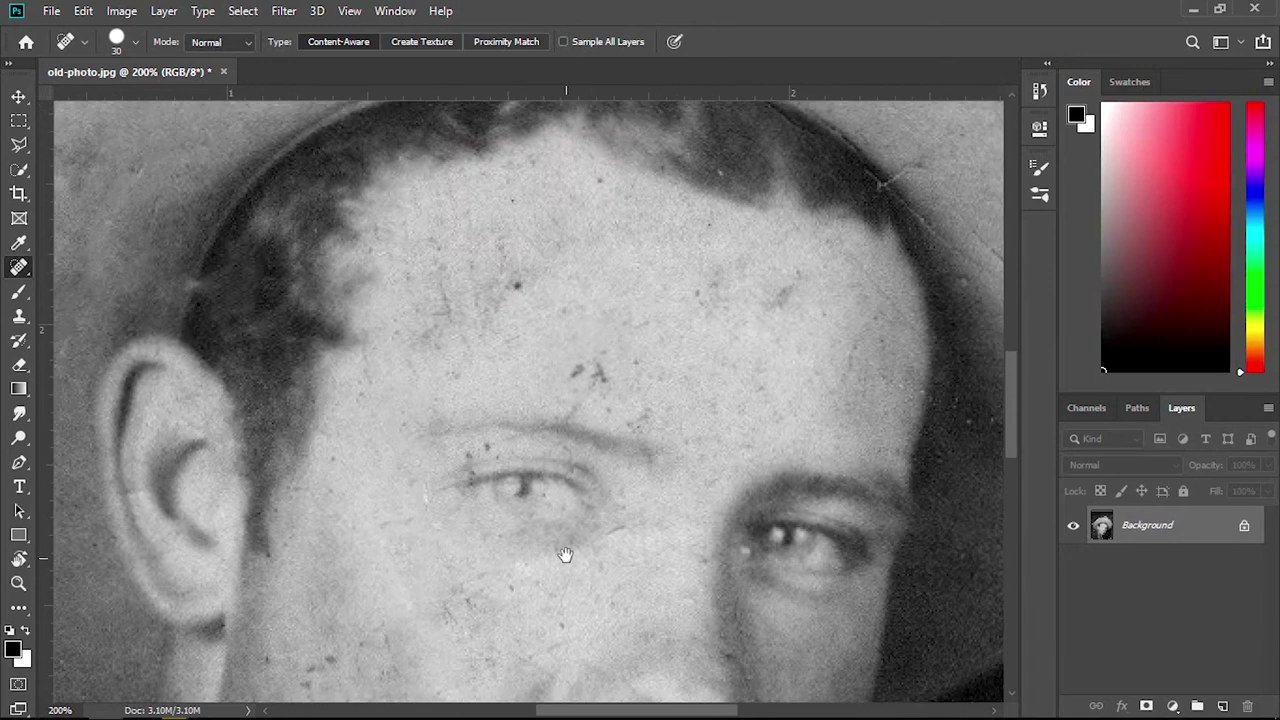
{"action": "left_click", "coordinate": [517, 290]}
{"action": "scroll", "coordinate": [692, 355], "scroll_direction": "up", "scroll_amount": 4}
{"action": "scroll", "coordinate": [692, 355], "scroll_direction": "right", "scroll_amount": 4}
{"action": "left_click", "coordinate": [730, 440]}
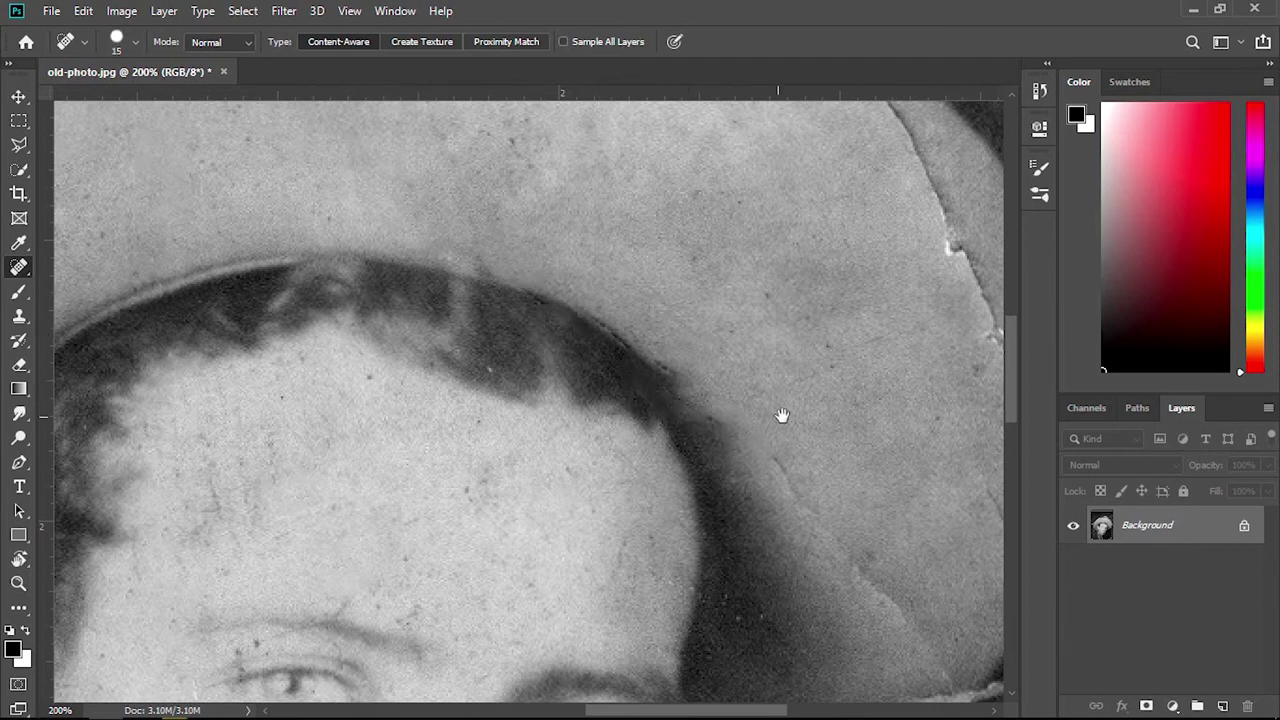
- Paint over the crack near the photo's right border
{"action": "left_click_drag", "start_coordinate": [782, 415], "coordinate": [486, 449]}
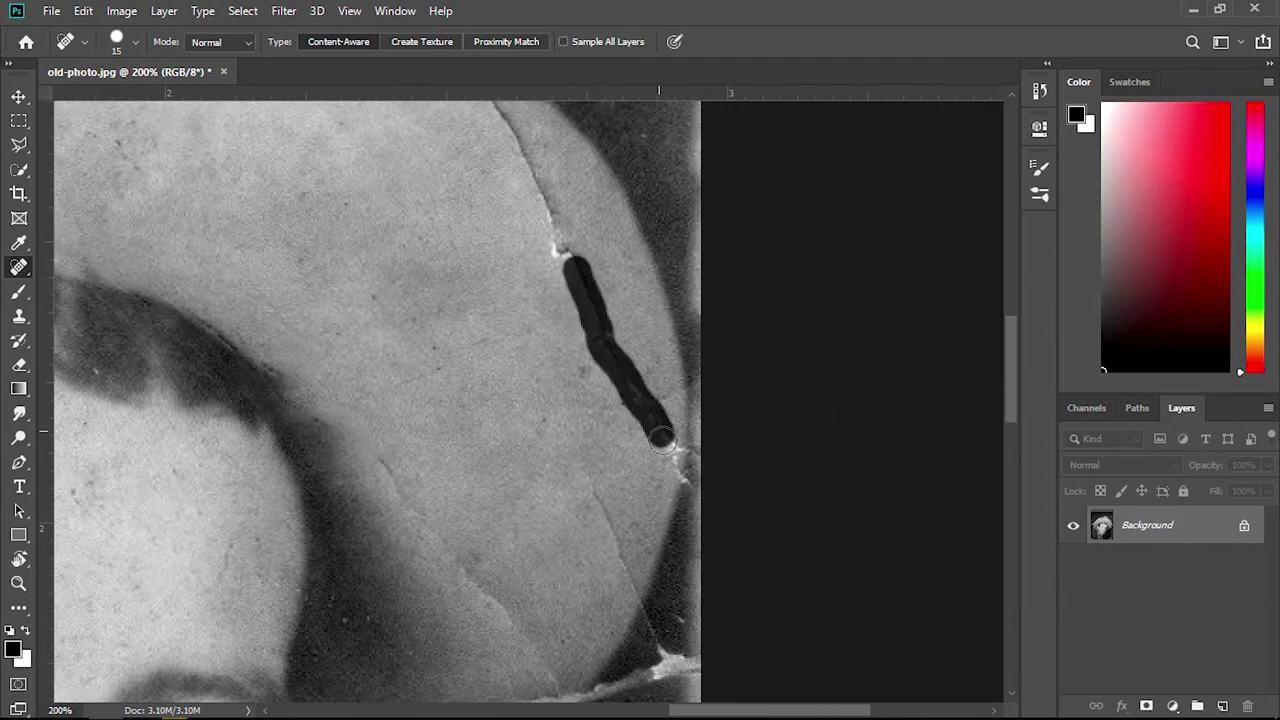
{"action": "left_click_drag", "start_coordinate": [662, 440], "coordinate": [674, 456]}
{"action": "scroll", "coordinate": [557, 243], "scroll_direction": "up", "scroll_amount": 5}
{"action": "scroll", "coordinate": [557, 243], "scroll_direction": "left", "scroll_amount": 2}
{"action": "mouse_move", "coordinate": [688, 540]}
{"action": "left_mouse_down"}
{"action": "mouse_move", "coordinate": [586, 380]}
{"action": "mouse_move", "coordinate": [510, 378]}
{"action": "left_mouse_up"}
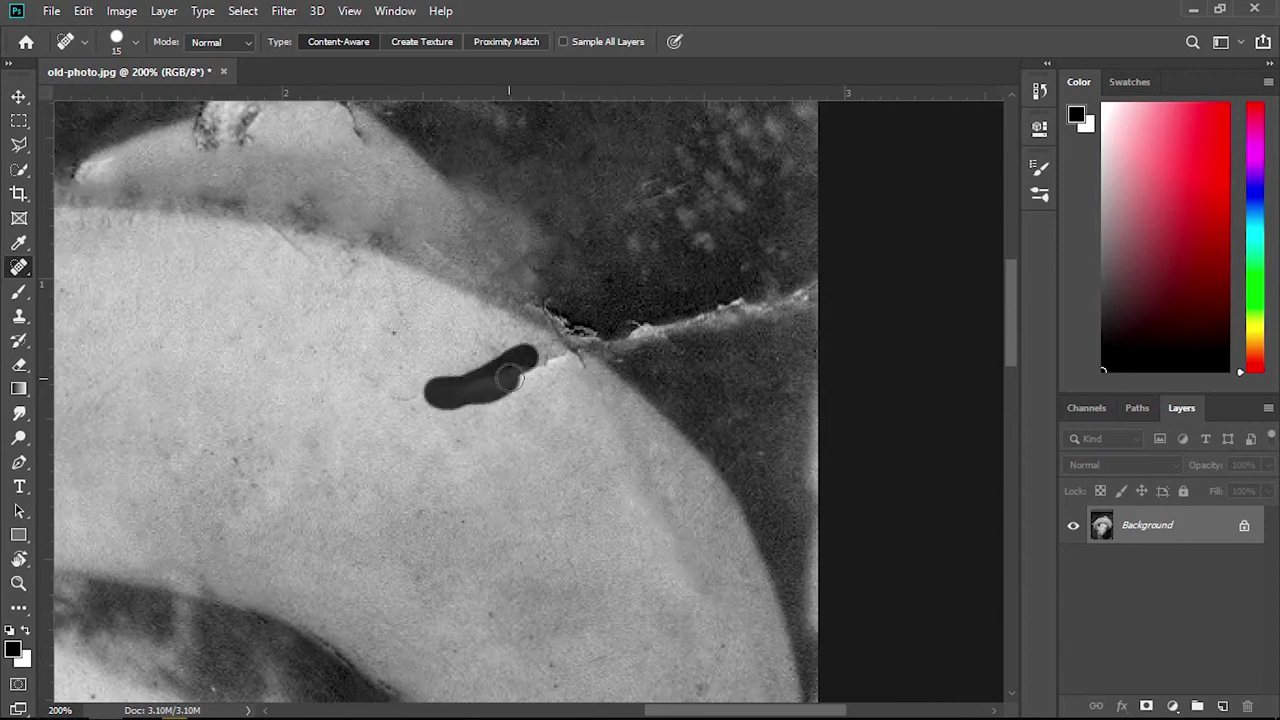
{"action": "scroll", "coordinate": [600, 425], "scroll_direction": "up", "scroll_amount": 3}
{"action": "scroll", "coordinate": [600, 425], "scroll_direction": "right", "scroll_amount": 3}
- At brush size 30, heal the right-edge crack, background specks and a spot on the hat's upper edge
{"action": "key", "text": "bracketright"}
{"action": "left_click_drag", "start_coordinate": [658, 443], "coordinate": [522, 469]}
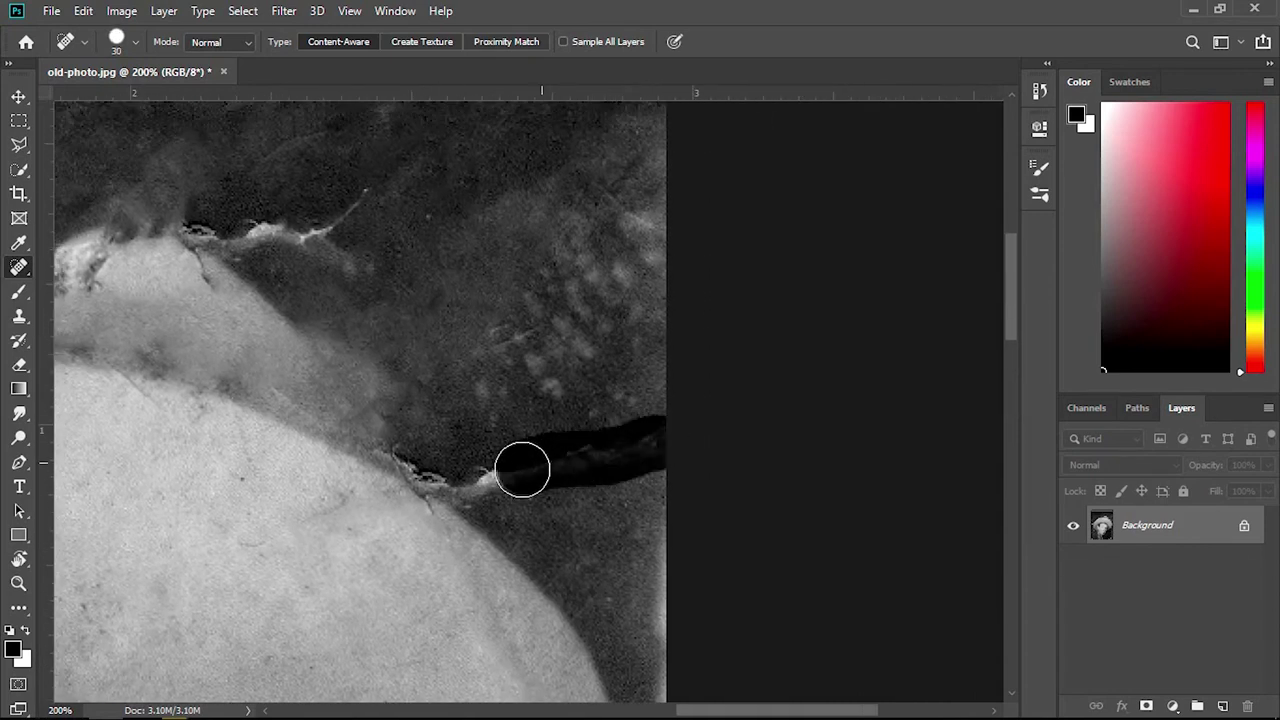
{"action": "mouse_move", "coordinate": [645, 645]}
{"action": "left_mouse_down"}
{"action": "mouse_move", "coordinate": [657, 417]}
{"action": "mouse_move", "coordinate": [620, 237]}
{"action": "mouse_move", "coordinate": [500, 380]}
{"action": "left_mouse_up"}
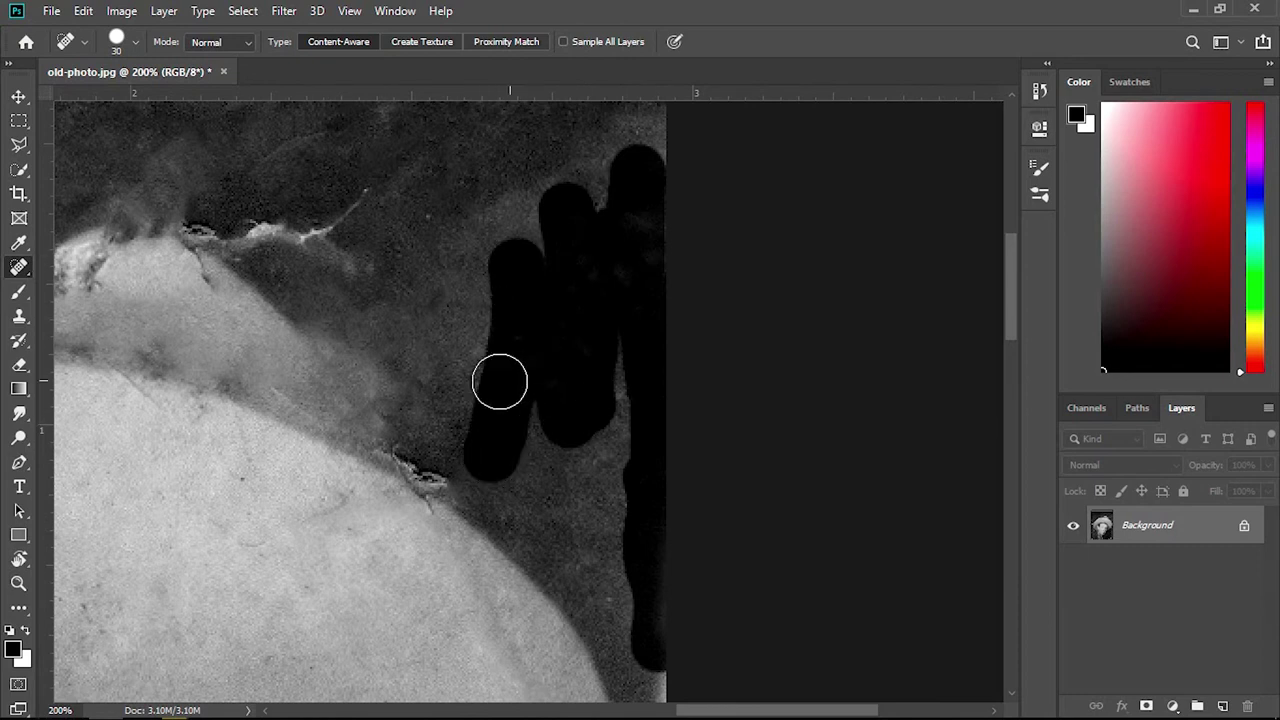
{"action": "mouse_move", "coordinate": [526, 469]}
{"action": "left_mouse_down"}
{"action": "mouse_move", "coordinate": [564, 425]}
{"action": "mouse_move", "coordinate": [639, 415]}
{"action": "left_mouse_up"}
{"action": "left_click_drag", "start_coordinate": [562, 412], "coordinate": [535, 383]}
{"action": "left_click", "coordinate": [514, 443]}
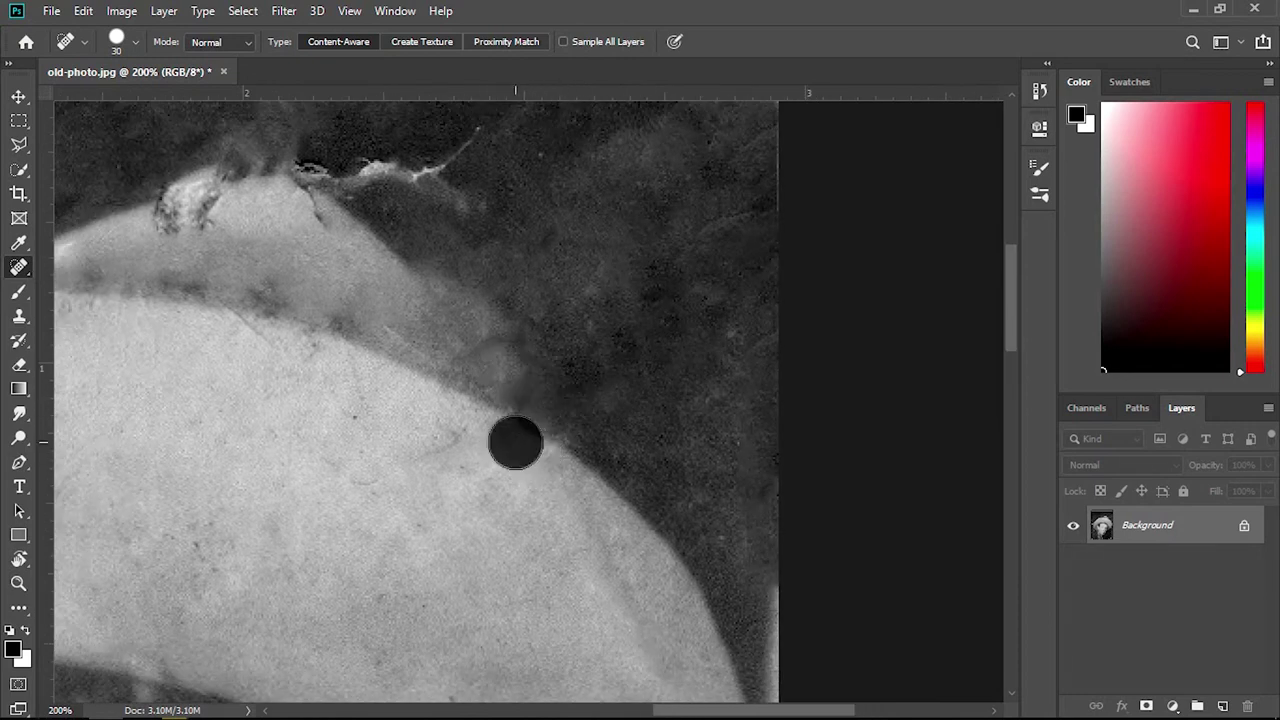
- Fit the whole photo on screen with the Zoom tool
{"action": "key", "text": "z"}
{"action": "right_click", "coordinate": [434, 274]}
{"action": "left_click", "coordinate": [480, 283]}
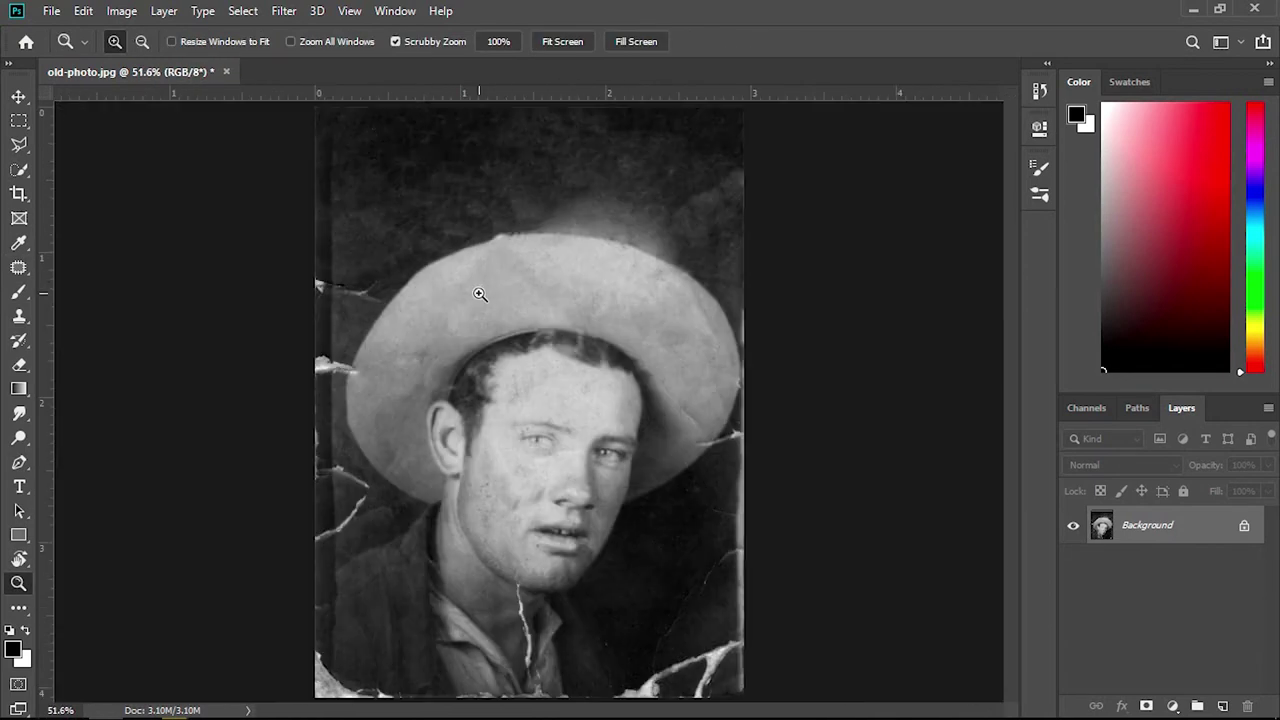
- Zoom to 200% on the photo's bottom and spot-heal the first bright tear and crack there
{"action": "left_click", "coordinate": [771, 677]}
{"action": "scroll", "coordinate": [737, 491], "scroll_direction": "down", "scroll_amount": 5}
{"action": "key", "text": "j"}
{"action": "right_click", "coordinate": [19, 267]}
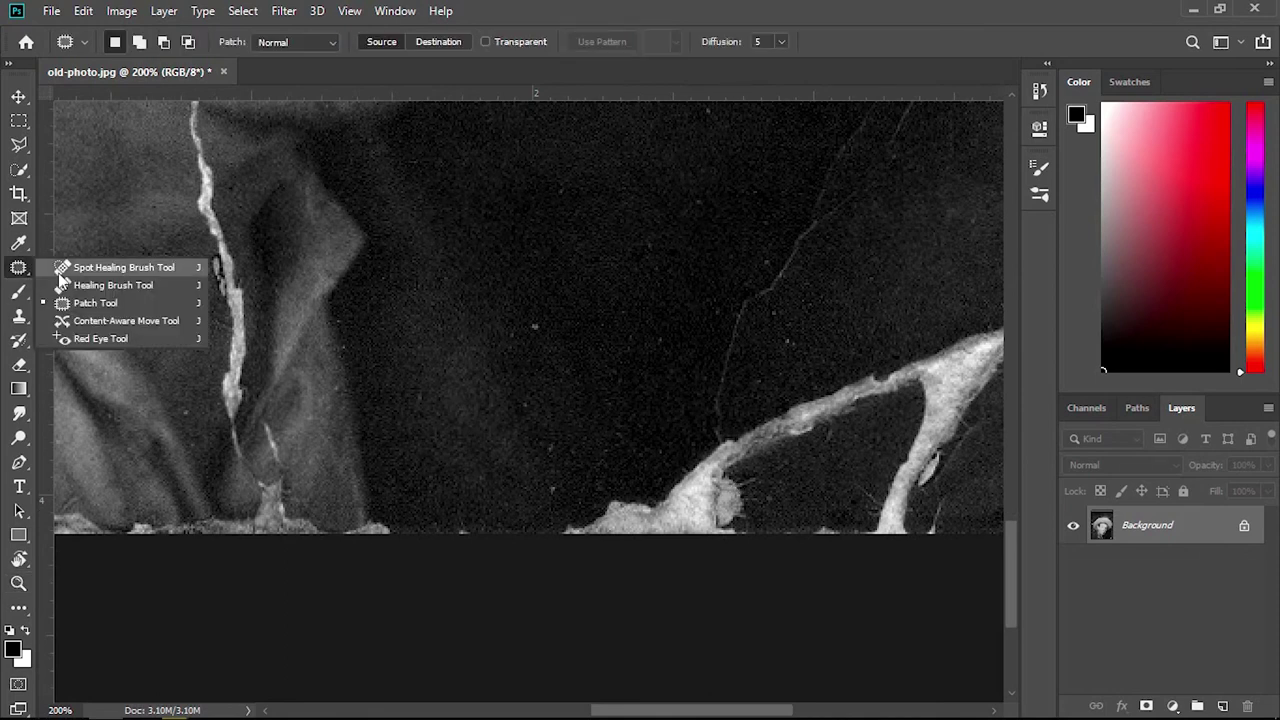
{"action": "left_click", "coordinate": [100, 251]}
{"action": "mouse_move", "coordinate": [545, 512]}
{"action": "left_mouse_down"}
{"action": "mouse_move", "coordinate": [734, 514]}
{"action": "mouse_move", "coordinate": [731, 466]}
{"action": "mouse_move", "coordinate": [815, 364]}
{"action": "mouse_move", "coordinate": [757, 534]}
{"action": "mouse_move", "coordinate": [728, 354]}
{"action": "mouse_move", "coordinate": [694, 423]}
{"action": "left_mouse_up"}
{"action": "left_click_drag", "start_coordinate": [468, 570], "coordinate": [677, 134]}
- Heal the torn bottom edge and the lower-left edge tears and crack with the Spot Healing Brush
{"action": "scroll", "coordinate": [675, 300], "scroll_direction": "left", "scroll_amount": 3}
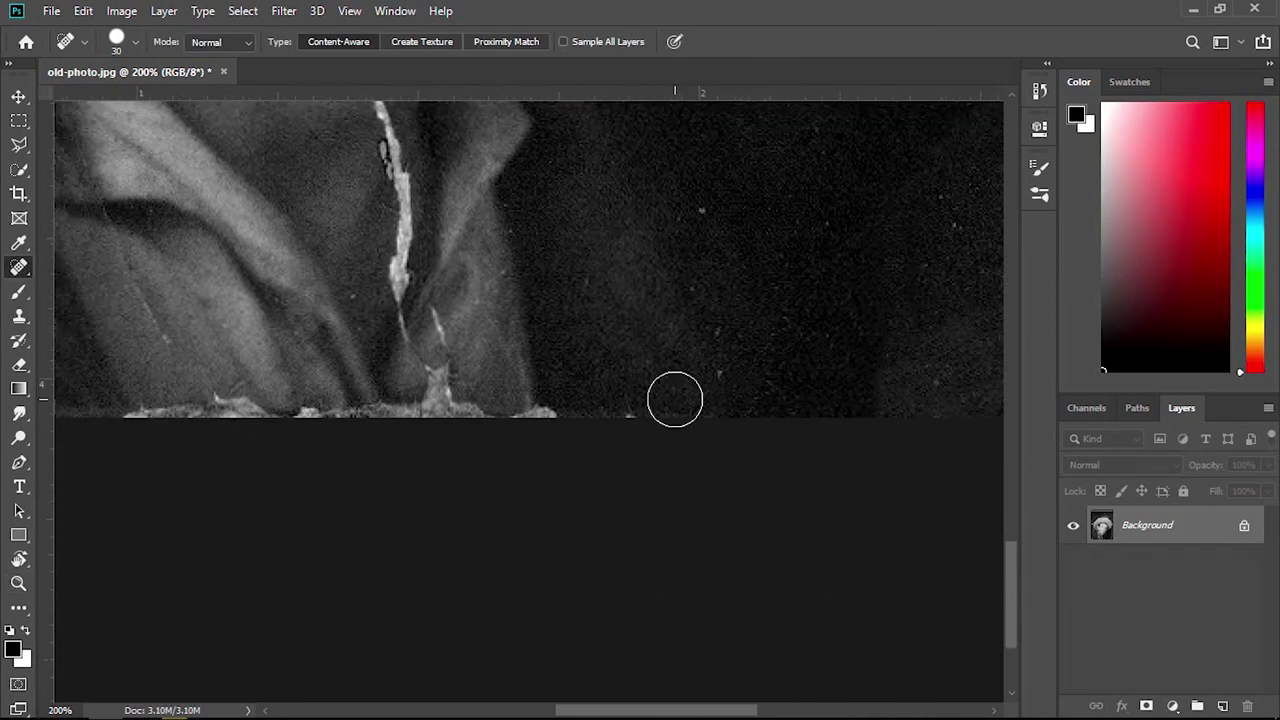
{"action": "left_click_drag", "start_coordinate": [674, 397], "coordinate": [137, 429]}
{"action": "scroll", "coordinate": [250, 480], "scroll_direction": "left", "scroll_amount": 3}
{"action": "scroll", "coordinate": [314, 534], "scroll_direction": "left", "scroll_amount": 3}
{"action": "left_click_drag", "start_coordinate": [645, 515], "coordinate": [410, 508]}
{"action": "mouse_move", "coordinate": [315, 285]}
{"action": "left_mouse_down"}
{"action": "mouse_move", "coordinate": [477, 523]}
{"action": "mouse_move", "coordinate": [437, 377]}
{"action": "left_mouse_up"}
{"action": "scroll", "coordinate": [314, 346], "scroll_direction": "up", "scroll_amount": 5}
{"action": "scroll", "coordinate": [437, 377], "scroll_direction": "up", "scroll_amount": 2}
{"action": "mouse_move", "coordinate": [450, 450]}
{"action": "left_mouse_down"}
{"action": "mouse_move", "coordinate": [620, 316]}
{"action": "mouse_move", "coordinate": [463, 350]}
{"action": "left_mouse_up"}
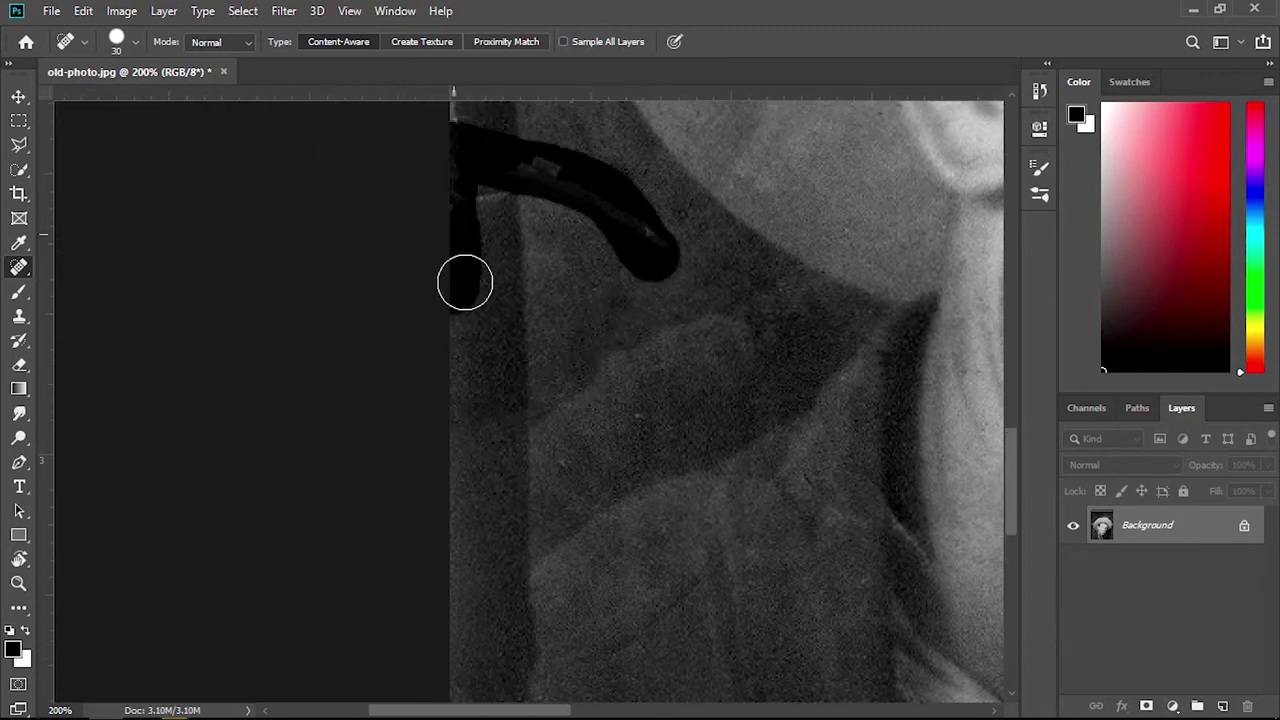
- Heal the long vertical crack running down the shirt below the chin
{"action": "scroll", "coordinate": [408, 251], "scroll_direction": "right", "scroll_amount": 5}
{"action": "scroll", "coordinate": [649, 496], "scroll_direction": "down", "scroll_amount": 3}
{"action": "scroll", "coordinate": [649, 496], "scroll_direction": "right", "scroll_amount": 3}
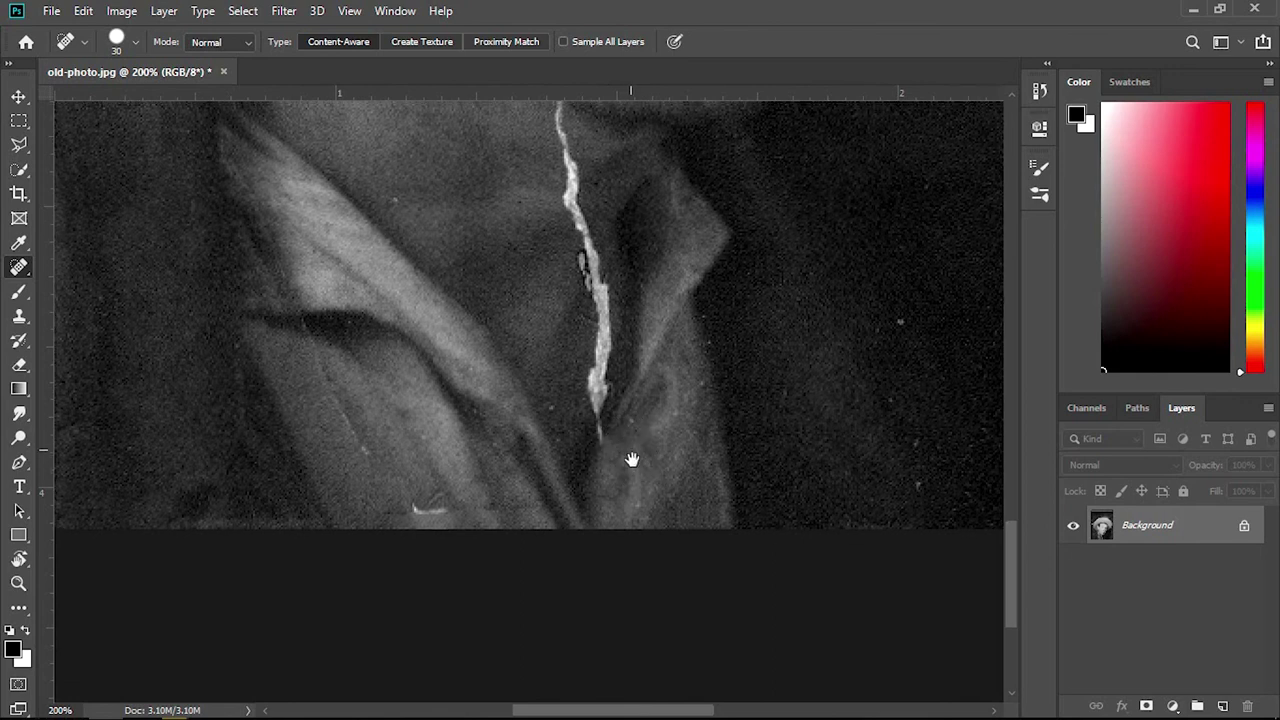
{"action": "scroll", "coordinate": [629, 457], "scroll_direction": "up", "scroll_amount": 3}
{"action": "left_click", "coordinate": [571, 191]}
{"action": "mouse_move", "coordinate": [568, 240]}
{"action": "left_mouse_down"}
{"action": "mouse_move", "coordinate": [610, 417]}
{"action": "mouse_move", "coordinate": [594, 537]}
{"action": "left_mouse_up"}
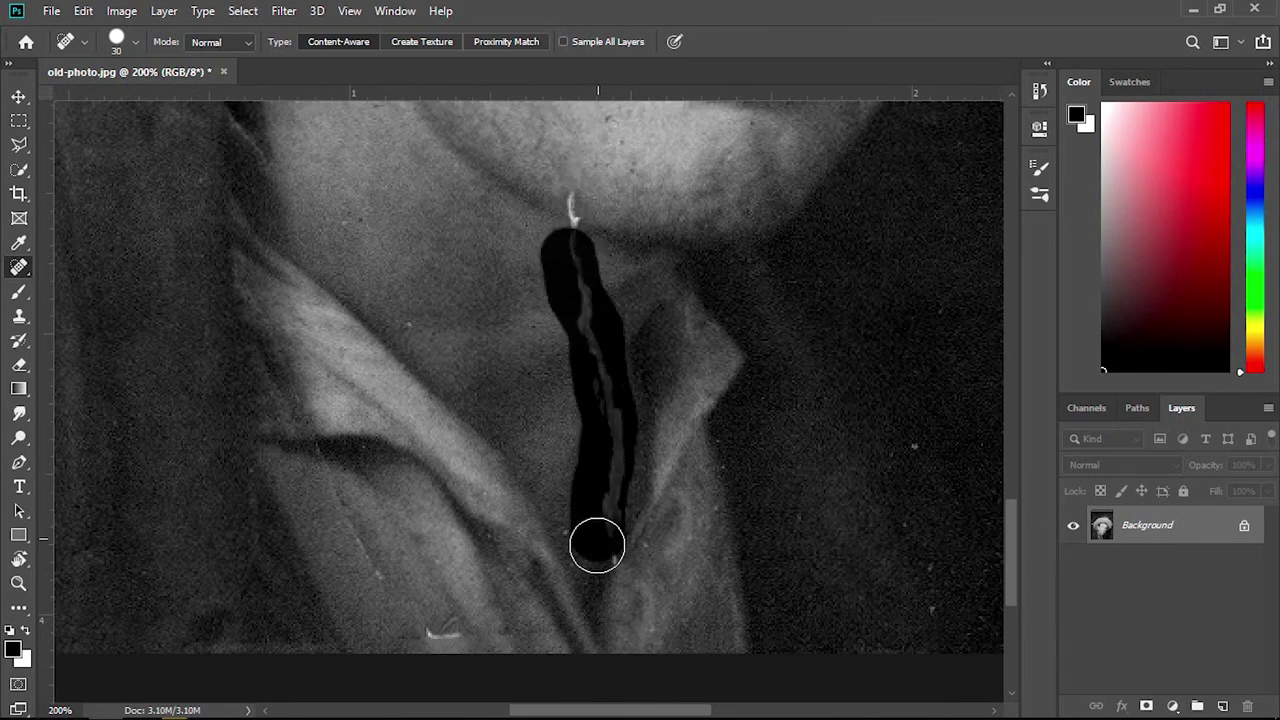
- Heal the crack at the photo's right edge
{"action": "scroll", "coordinate": [575, 340], "scroll_direction": "up", "scroll_amount": 3}
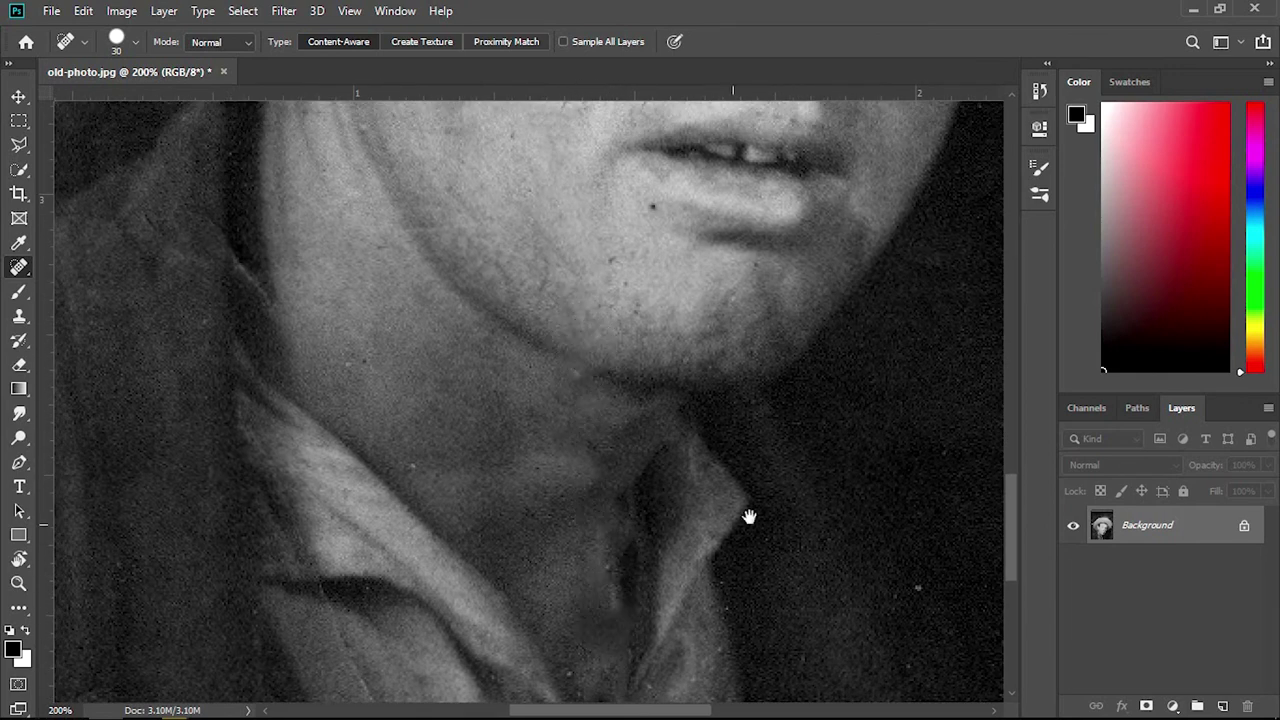
{"action": "scroll", "coordinate": [646, 366], "scroll_direction": "right", "scroll_amount": 5}
{"action": "scroll", "coordinate": [646, 366], "scroll_direction": "up", "scroll_amount": 3}
{"action": "mouse_move", "coordinate": [632, 565]}
{"action": "left_mouse_down"}
{"action": "mouse_move", "coordinate": [780, 386]}
{"action": "mouse_move", "coordinate": [655, 222]}
{"action": "left_mouse_up"}
- Spot-heal the cracks along the right edge beside the hat and the eye
{"action": "scroll", "coordinate": [655, 222], "scroll_direction": "up", "scroll_amount": 5}
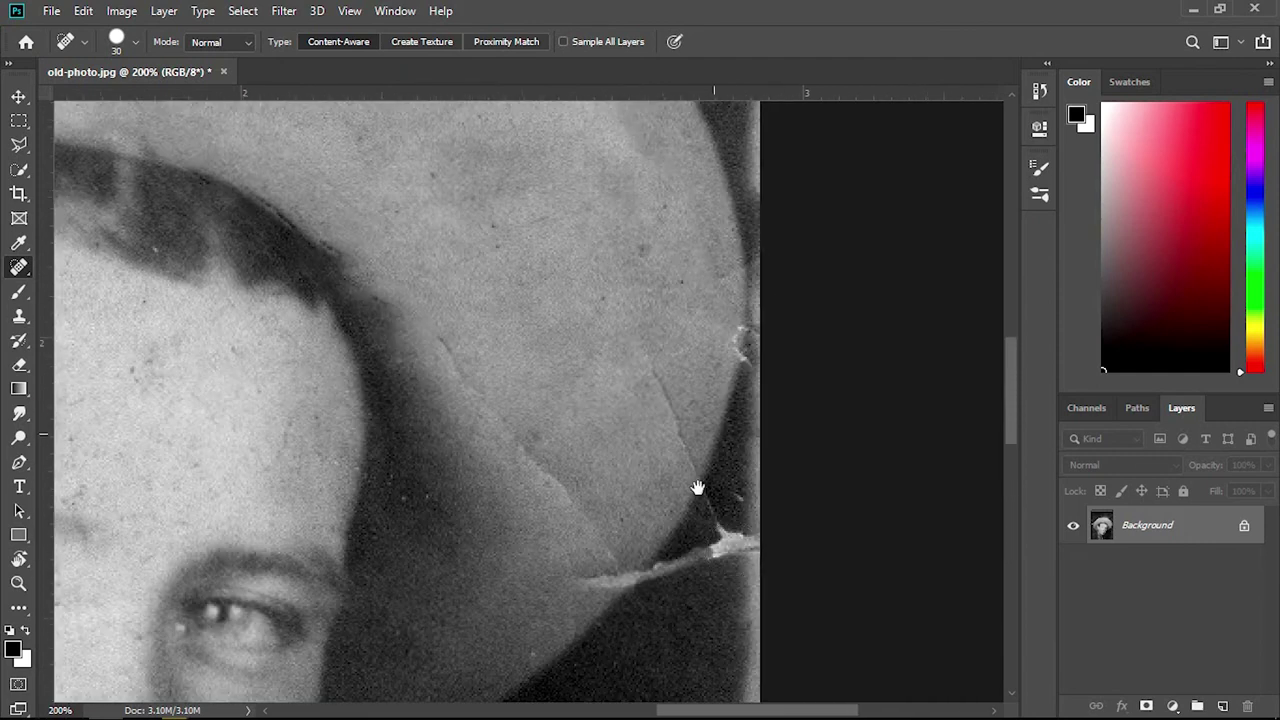
{"action": "left_click_drag", "start_coordinate": [638, 338], "coordinate": [657, 414]}
{"action": "left_click_drag", "start_coordinate": [597, 582], "coordinate": [605, 480]}
{"action": "mouse_move", "coordinate": [673, 639]}
{"action": "left_mouse_down"}
{"action": "mouse_move", "coordinate": [729, 531]}
{"action": "mouse_move", "coordinate": [751, 694]}
{"action": "left_mouse_up"}
{"action": "scroll", "coordinate": [706, 414], "scroll_direction": "up", "scroll_amount": 2}
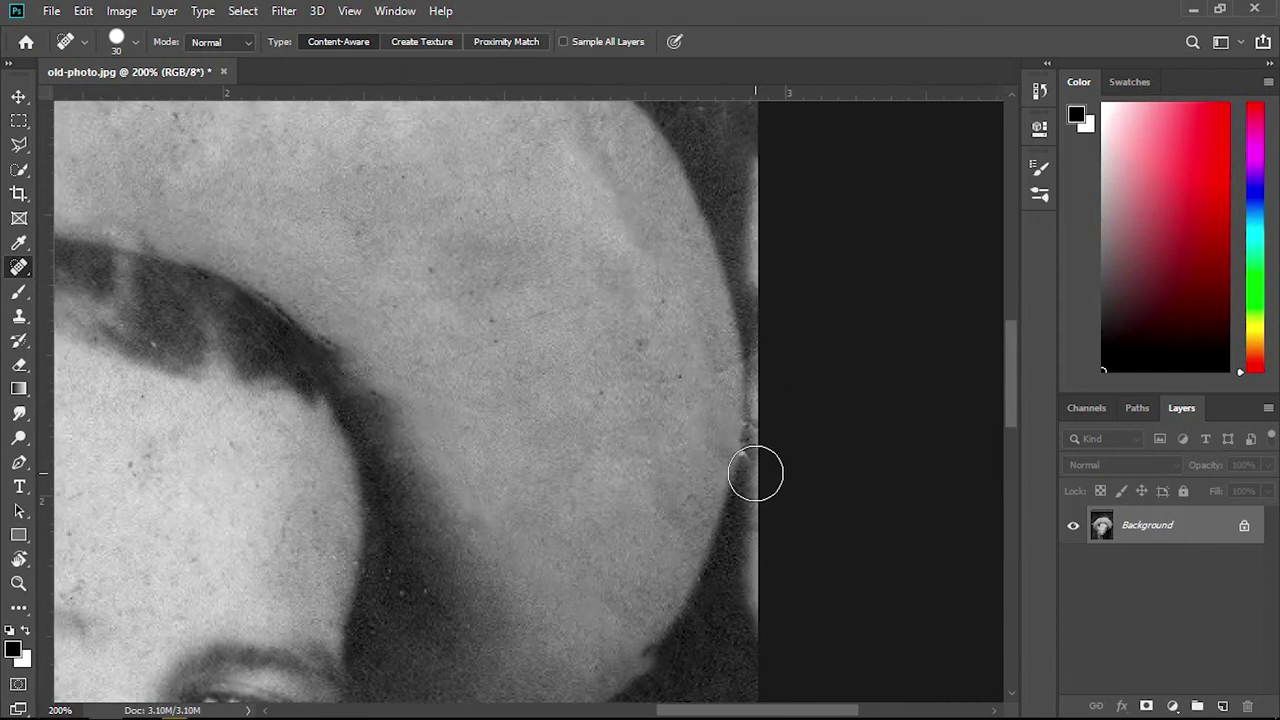
{"action": "left_click_drag", "start_coordinate": [755, 473], "coordinate": [763, 234]}
{"action": "left_click_drag", "start_coordinate": [763, 654], "coordinate": [739, 279]}
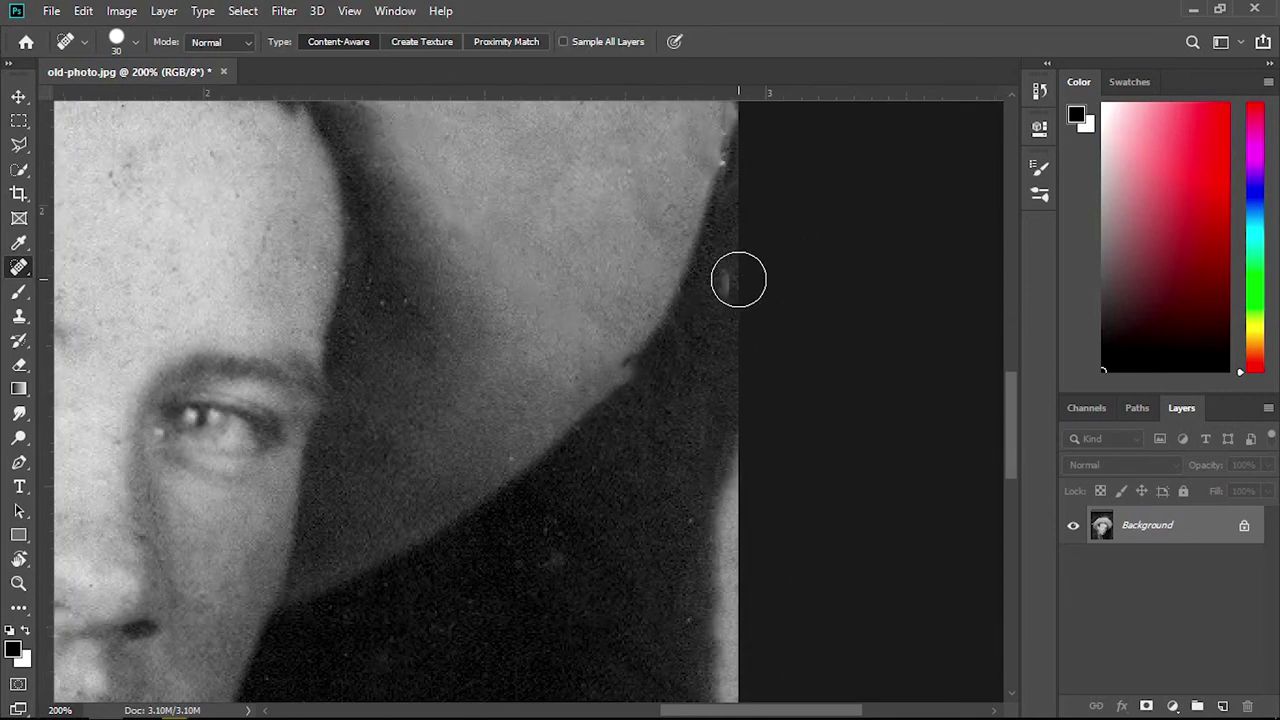
{"action": "left_click_drag", "start_coordinate": [680, 600], "coordinate": [674, 246]}
{"action": "scroll", "coordinate": [734, 189], "scroll_direction": "down", "scroll_amount": 5}
- Enlarge the healing brush to 40 and heal the darker right edge lower down
{"action": "key", "text": "bracketright"}
{"action": "left_click_drag", "start_coordinate": [734, 189], "coordinate": [717, 600]}
{"action": "left_click_drag", "start_coordinate": [603, 433], "coordinate": [603, 183]}
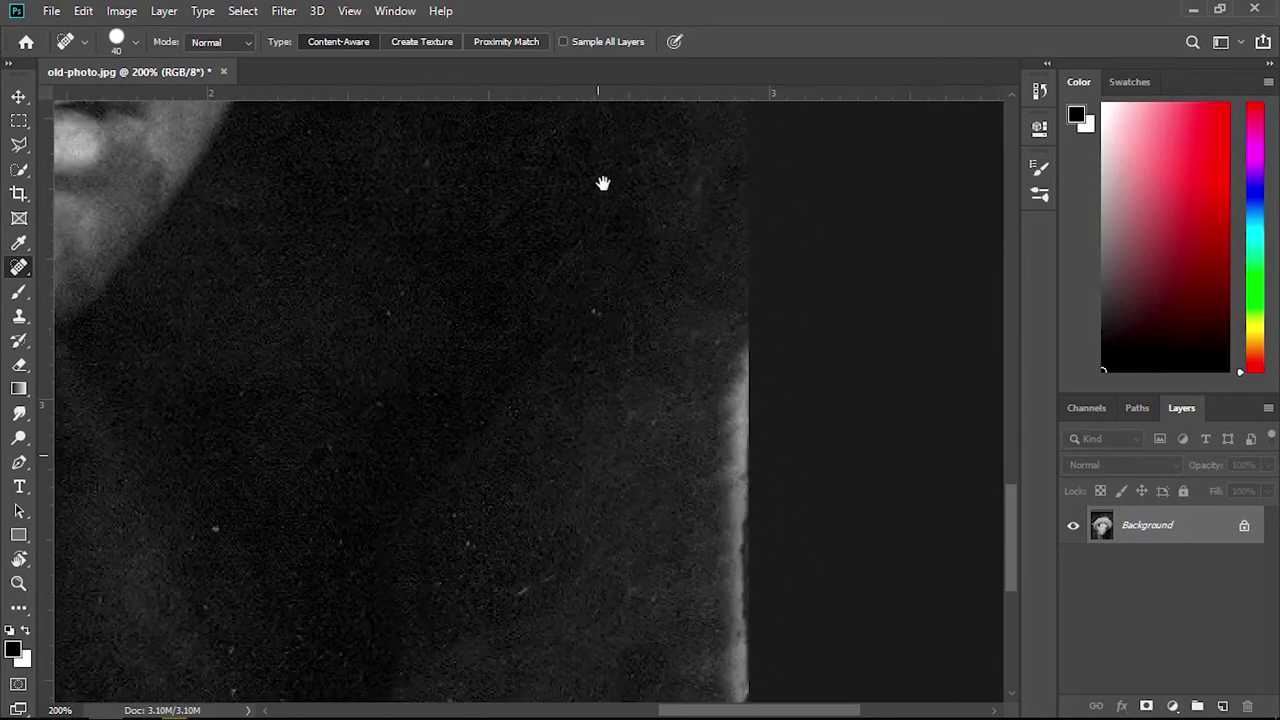
{"action": "left_click_drag", "start_coordinate": [745, 150], "coordinate": [737, 471]}
- Zoom in on the left-edge tear and heal it down the photo's left edge
{"action": "key", "text": "z"}
{"action": "key", "text": "ctrl+minus"}
{"action": "key", "text": "ctrl+minus"}
{"action": "key", "text": "ctrl+minus"}
{"action": "left_click", "coordinate": [321, 349]}
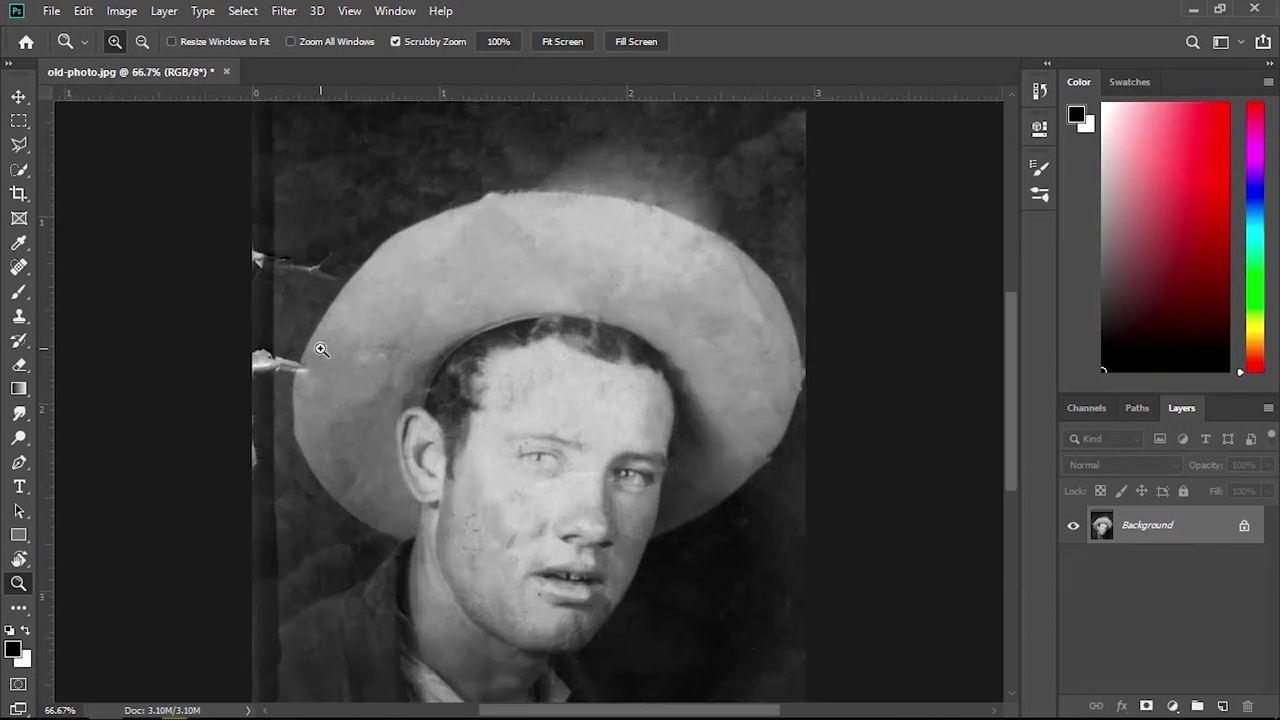
{"action": "key", "text": "j"}
{"action": "mouse_move", "coordinate": [186, 390]}
{"action": "left_mouse_down"}
{"action": "mouse_move", "coordinate": [186, 514]}
{"action": "mouse_move", "coordinate": [186, 229]}
{"action": "mouse_move", "coordinate": [172, 596]}
{"action": "left_mouse_up"}
{"action": "left_click_drag", "start_coordinate": [216, 232], "coordinate": [192, 225]}
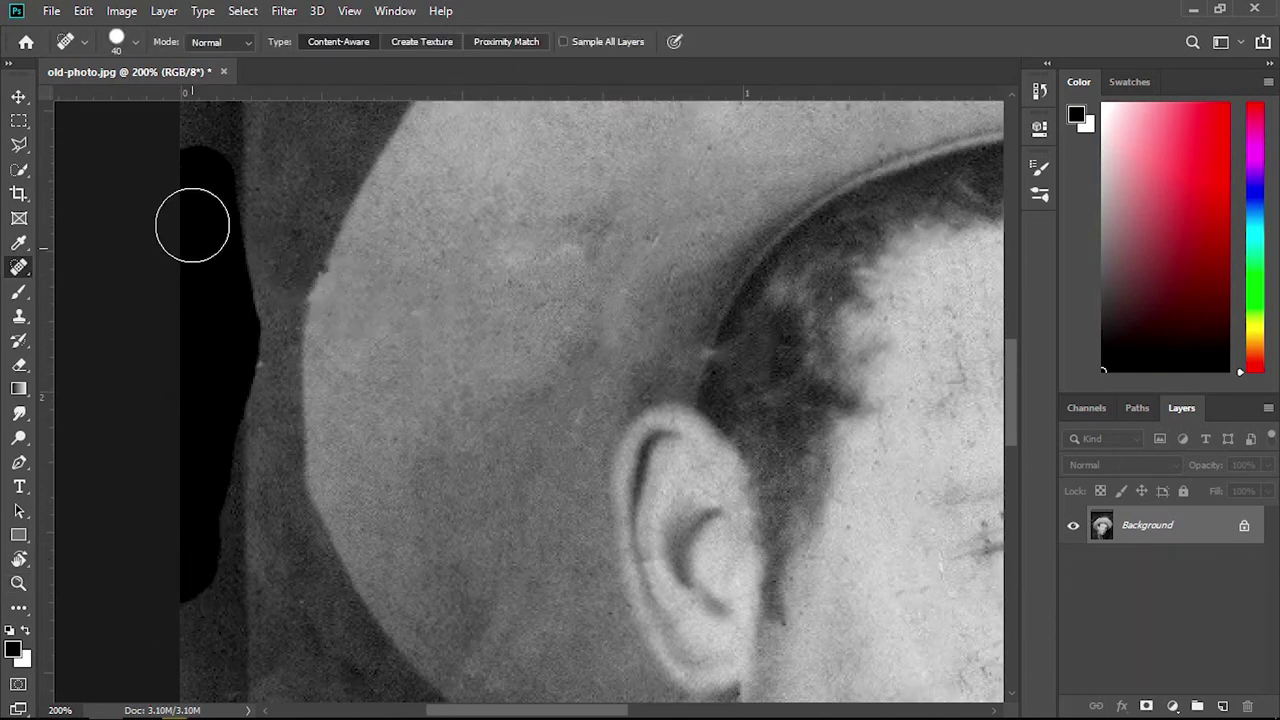
- Heal the left edge and top strip, blending the remaining blemishes there
{"action": "scroll", "coordinate": [192, 225], "scroll_direction": "up", "scroll_amount": 3}
{"action": "mouse_move", "coordinate": [222, 340]}
{"action": "left_mouse_down"}
{"action": "mouse_move", "coordinate": [197, 600]}
{"action": "mouse_move", "coordinate": [209, 234]}
{"action": "mouse_move", "coordinate": [423, 180]}
{"action": "mouse_move", "coordinate": [495, 190]}
{"action": "left_mouse_up"}
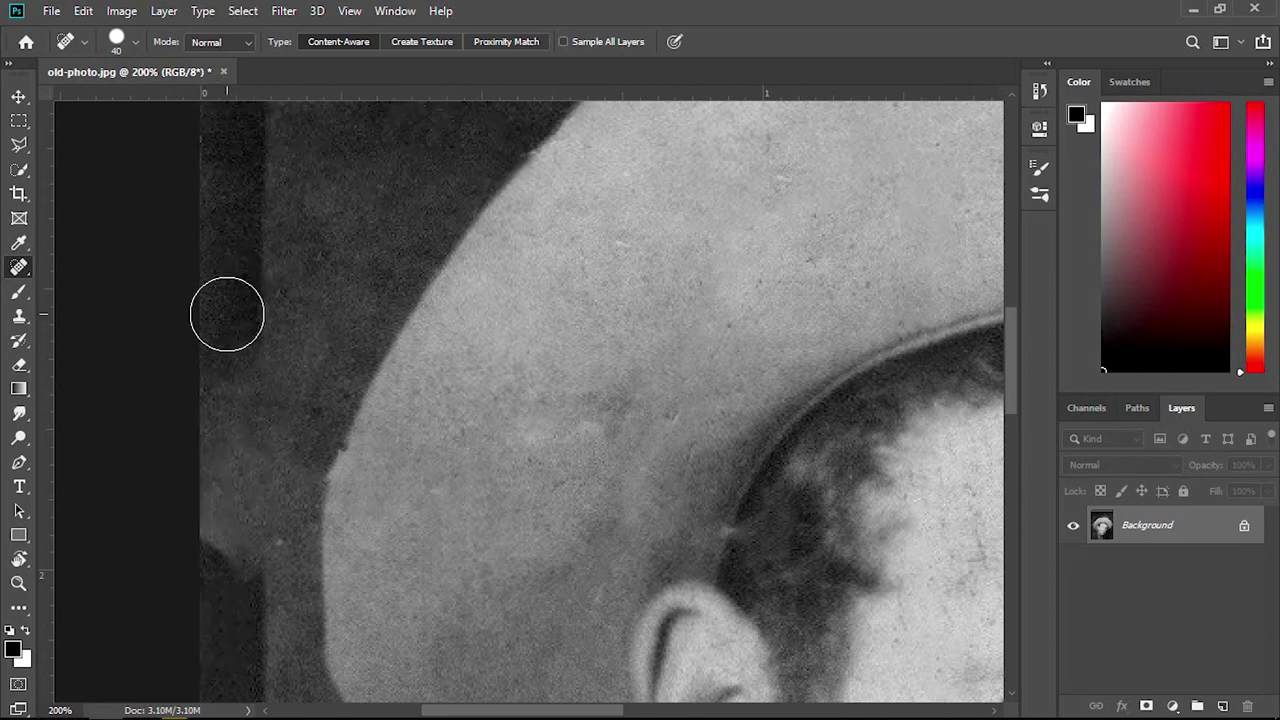
{"action": "mouse_move", "coordinate": [227, 314]}
{"action": "left_mouse_down"}
{"action": "mouse_move", "coordinate": [223, 423]}
{"action": "mouse_move", "coordinate": [286, 397]}
{"action": "mouse_move", "coordinate": [263, 366]}
{"action": "mouse_move", "coordinate": [202, 360]}
{"action": "left_mouse_up"}
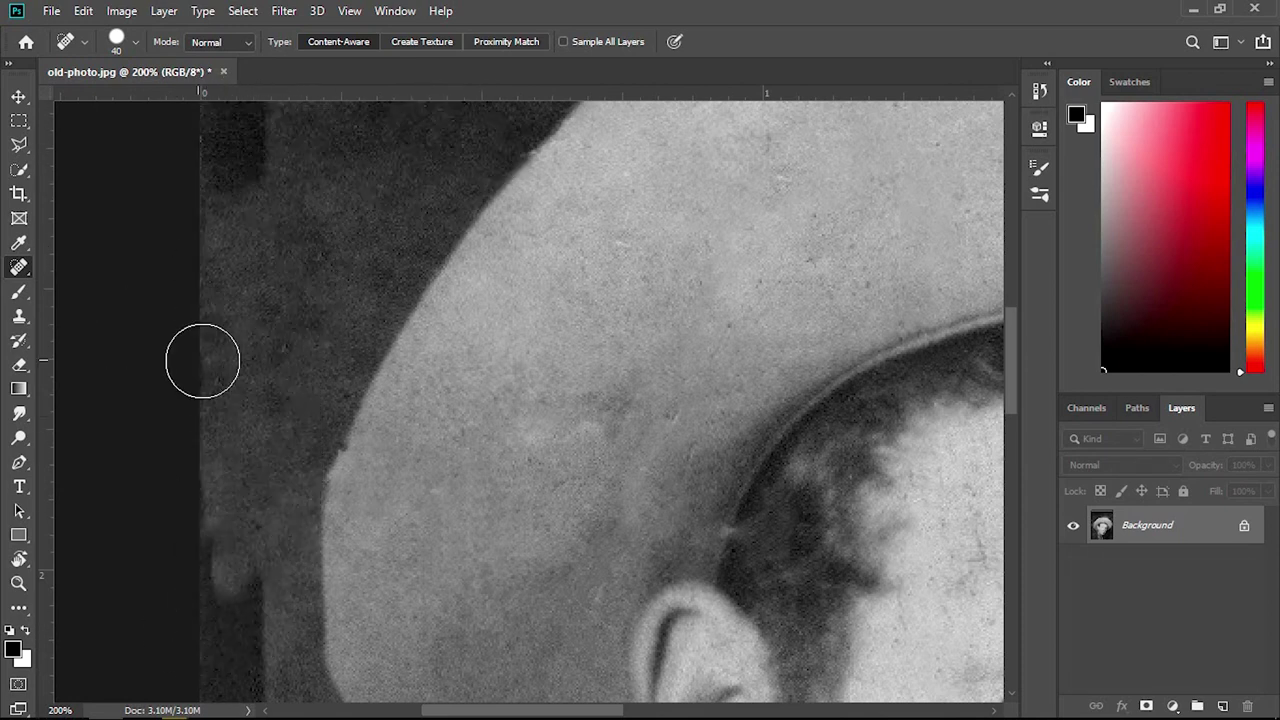
{"action": "scroll", "coordinate": [357, 180], "scroll_direction": "up", "scroll_amount": 3}
{"action": "scroll", "coordinate": [357, 180], "scroll_direction": "left", "scroll_amount": 3}
- Fit the whole photo on screen
{"action": "key", "text": "z"}
{"action": "right_click", "coordinate": [420, 268]}
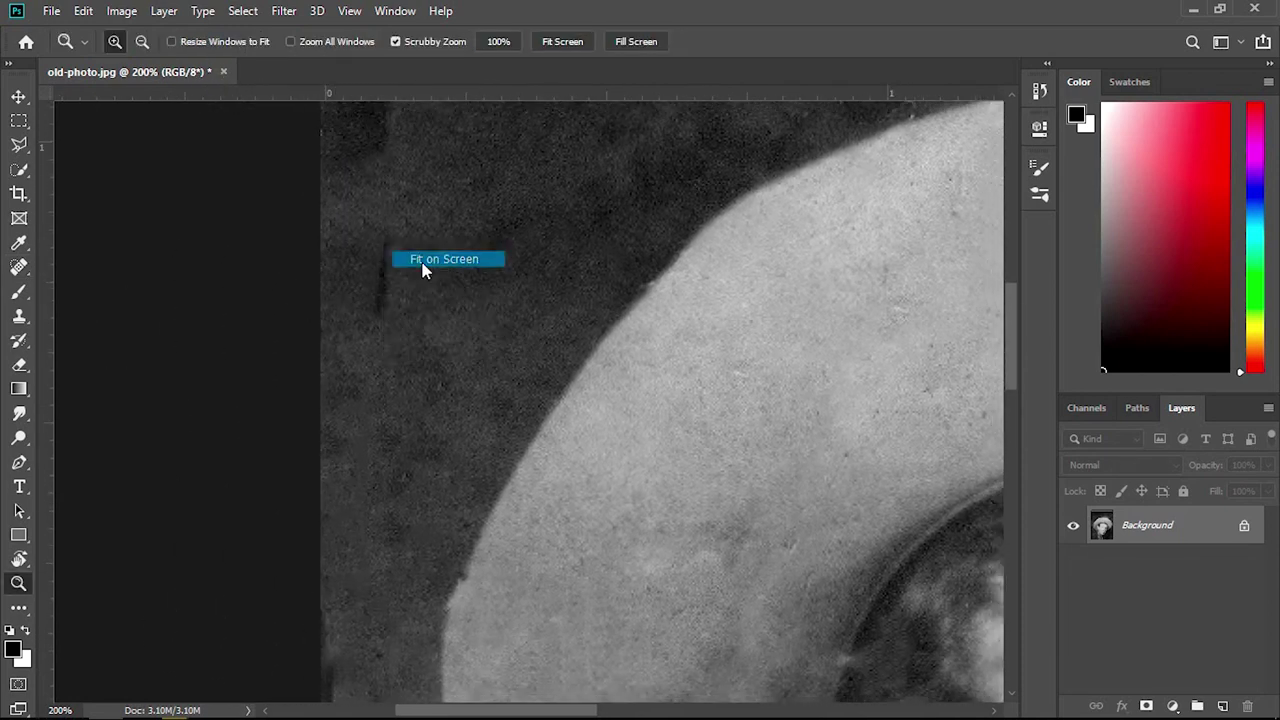
{"action": "left_click", "coordinate": [422, 260]}
- Blend the photo's left edge strip with the Spot Healing Brush
{"action": "key", "text": "j"}
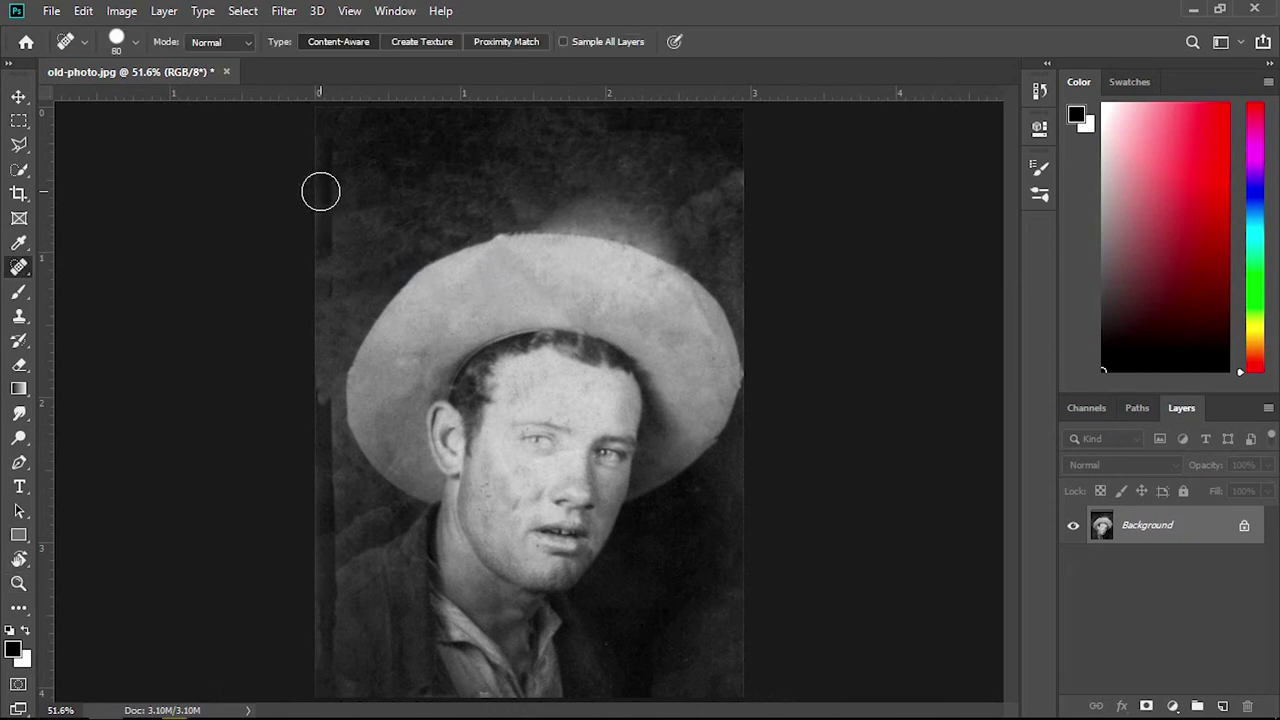
{"action": "left_click_drag", "start_coordinate": [321, 192], "coordinate": [308, 512]}
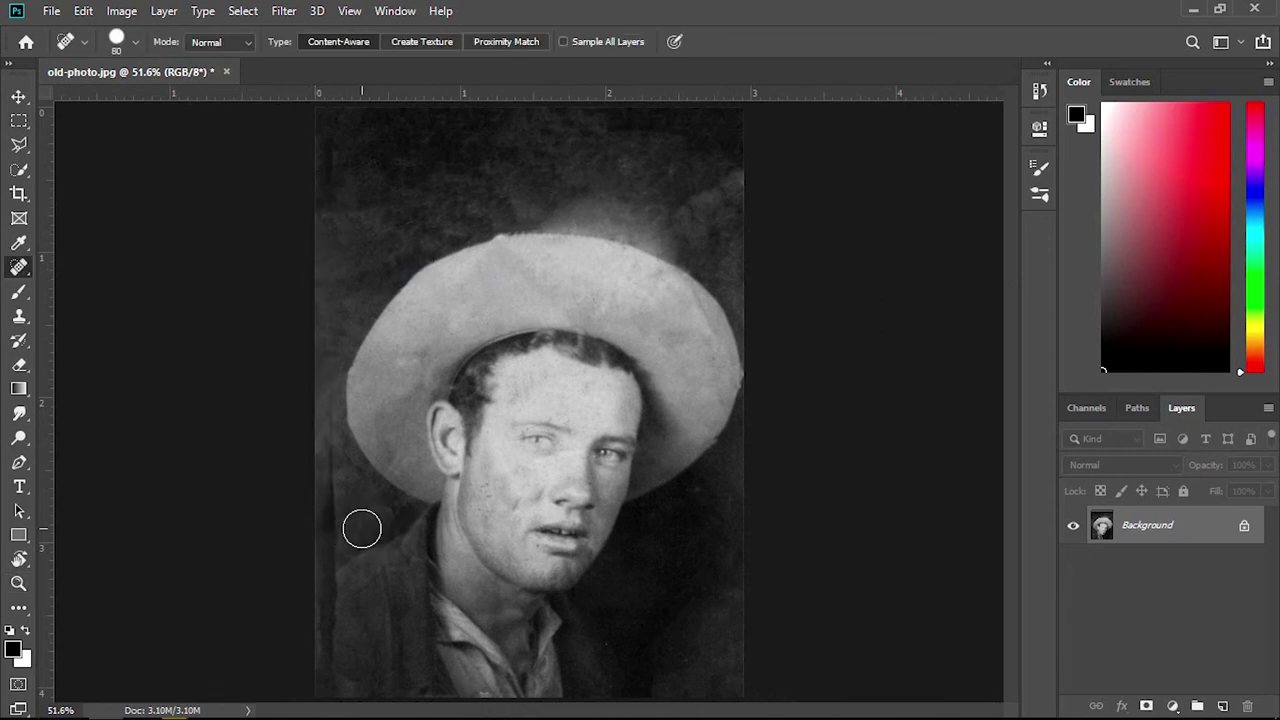
{"action": "scroll", "coordinate": [498, 507], "scroll_direction": "up", "scroll_amount": 5}
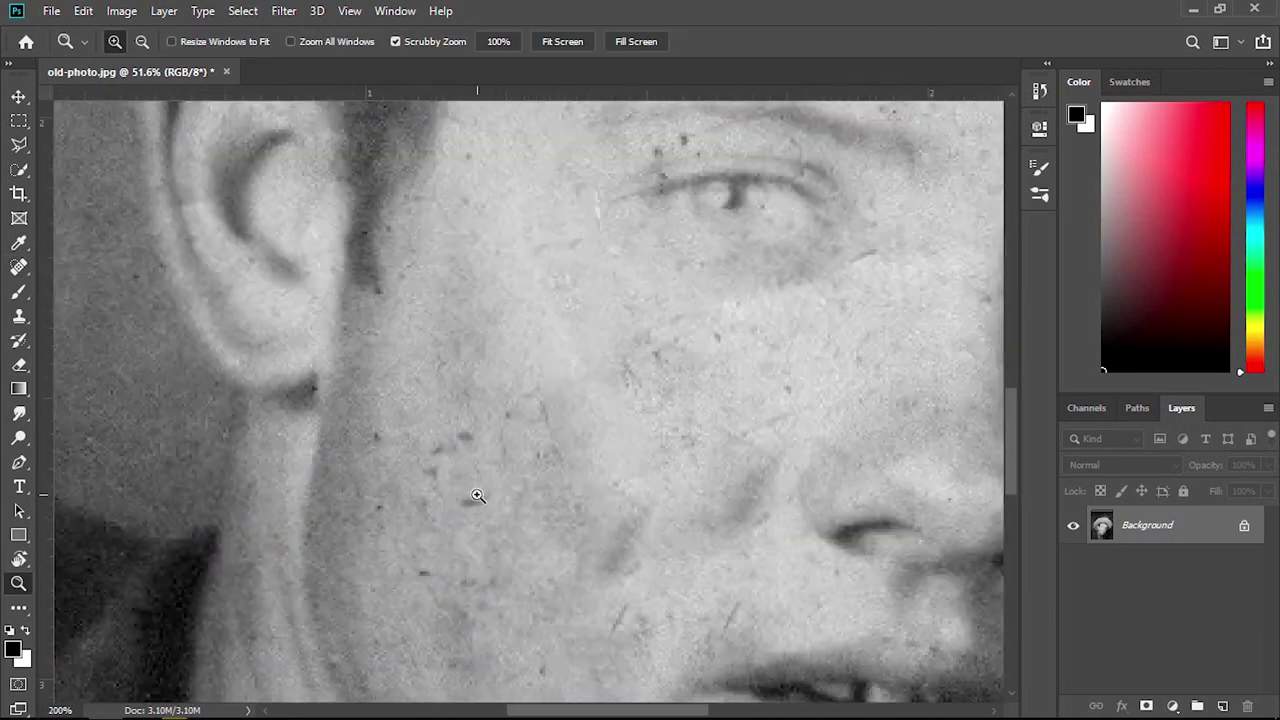
- Set a 5 px brush and heal two dark specks on the cheek
{"action": "right_click", "coordinate": [614, 497]}
{"action": "left_click", "coordinate": [429, 586]}
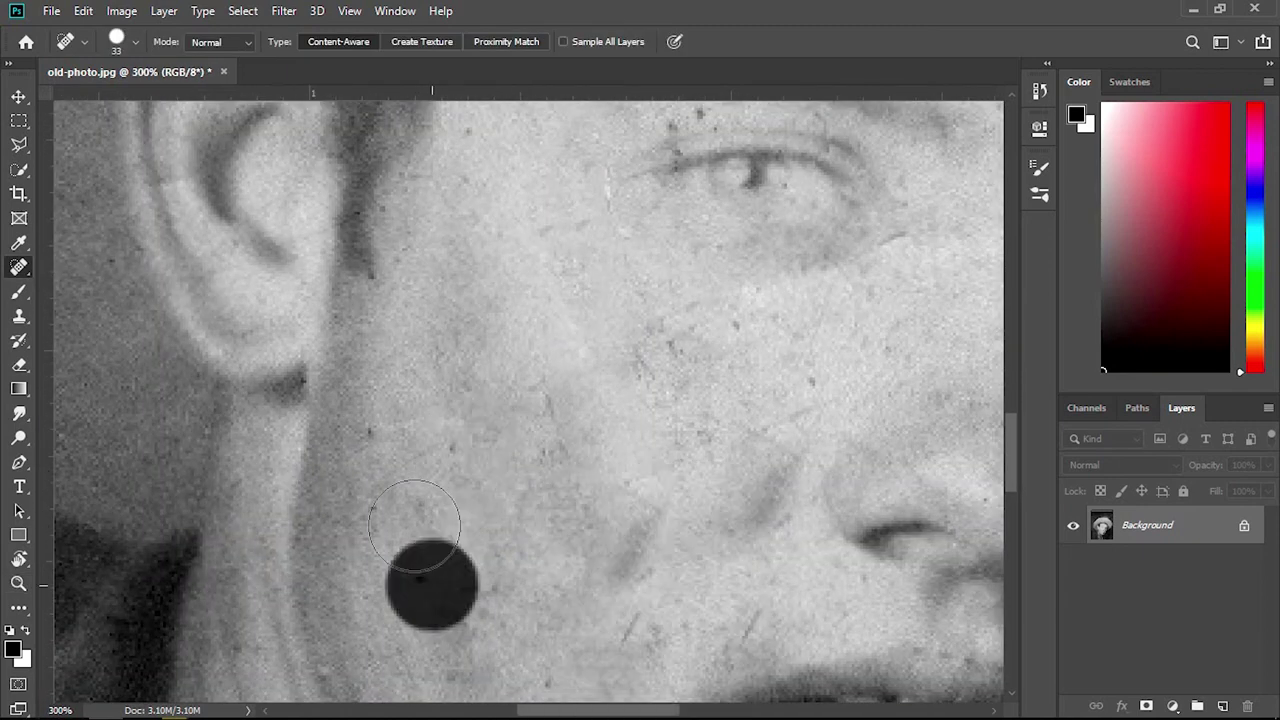
{"action": "left_click", "coordinate": [643, 603]}
{"action": "scroll", "coordinate": [663, 372], "scroll_direction": "up", "scroll_amount": 3}
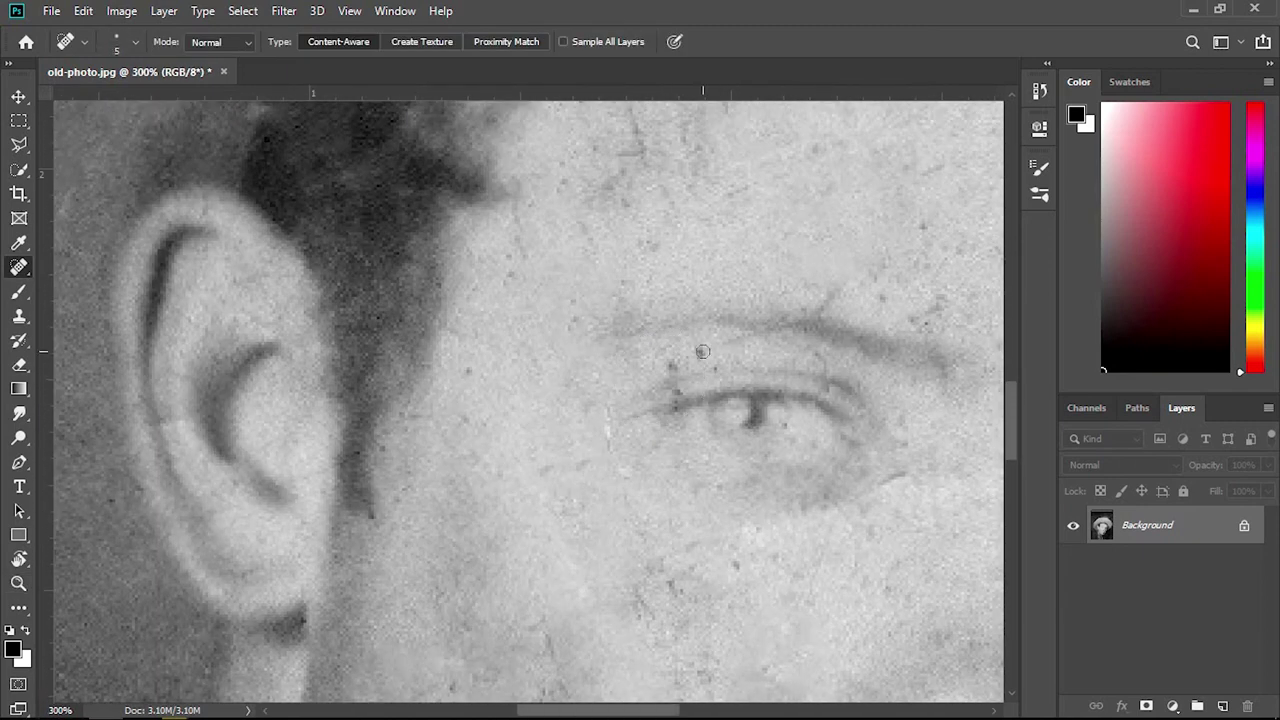
- Fit the photo on screen, then zoom in closely on the eyebrow with the Spot Healing Brush ready
{"action": "key", "text": "z"}
{"action": "right_click", "coordinate": [679, 367]}
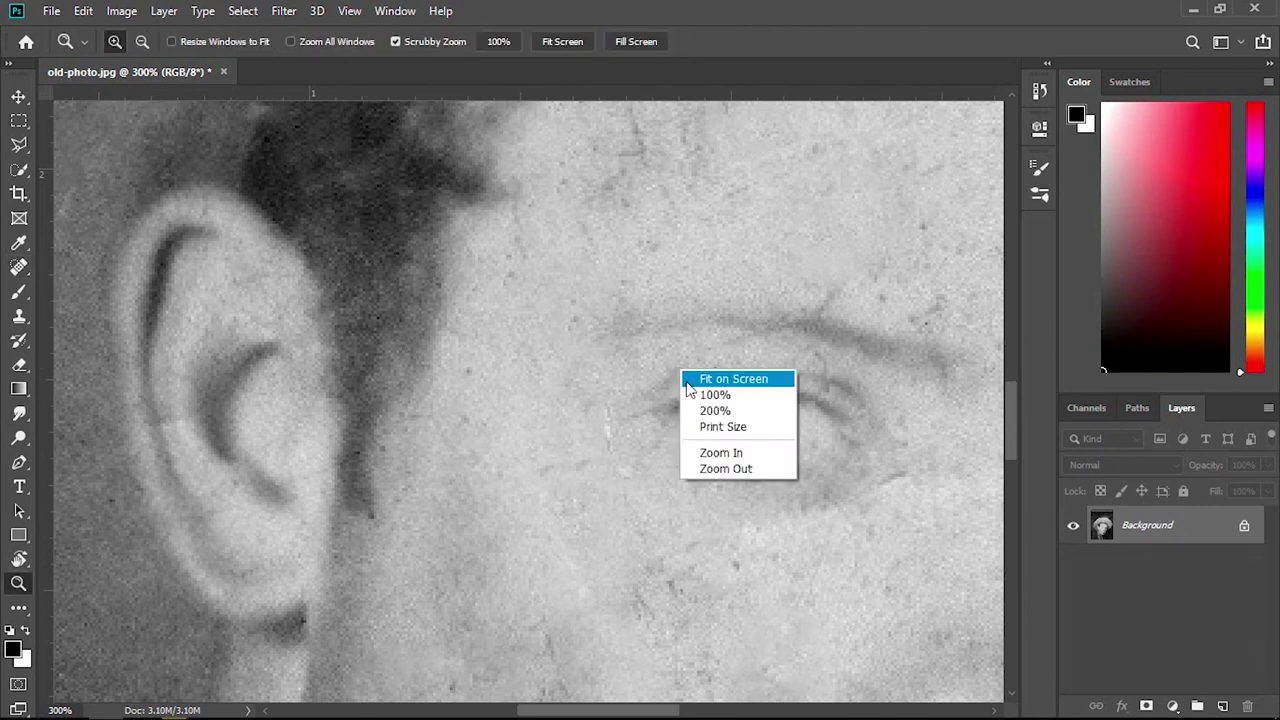
{"action": "left_click", "coordinate": [700, 374]}
{"action": "left_click_drag", "start_coordinate": [566, 428], "coordinate": [597, 394]}
{"action": "key", "text": "k"}
{"action": "key", "text": "j"}
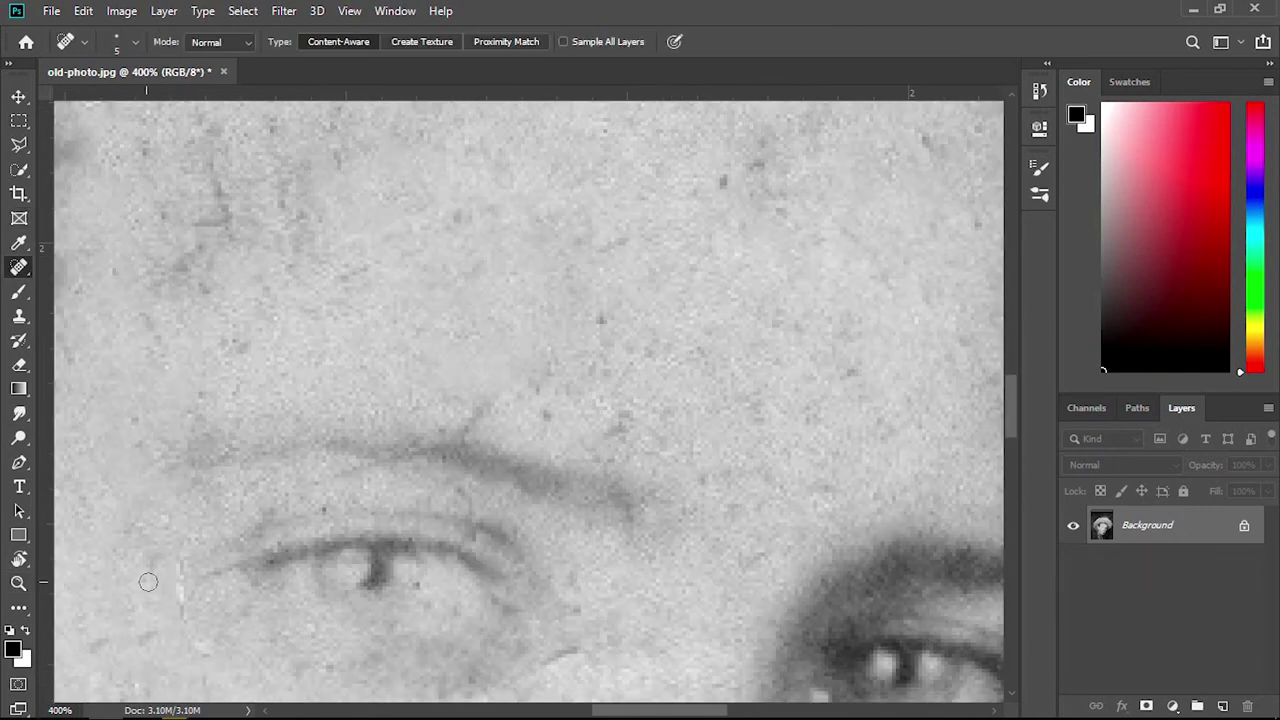
{"action": "scroll", "coordinate": [535, 480], "scroll_direction": "down", "scroll_amount": 2}
{"action": "scroll", "coordinate": [420, 505], "scroll_direction": "down", "scroll_amount": 5}
{"action": "scroll", "coordinate": [302, 528], "scroll_direction": "down", "scroll_amount": 3}
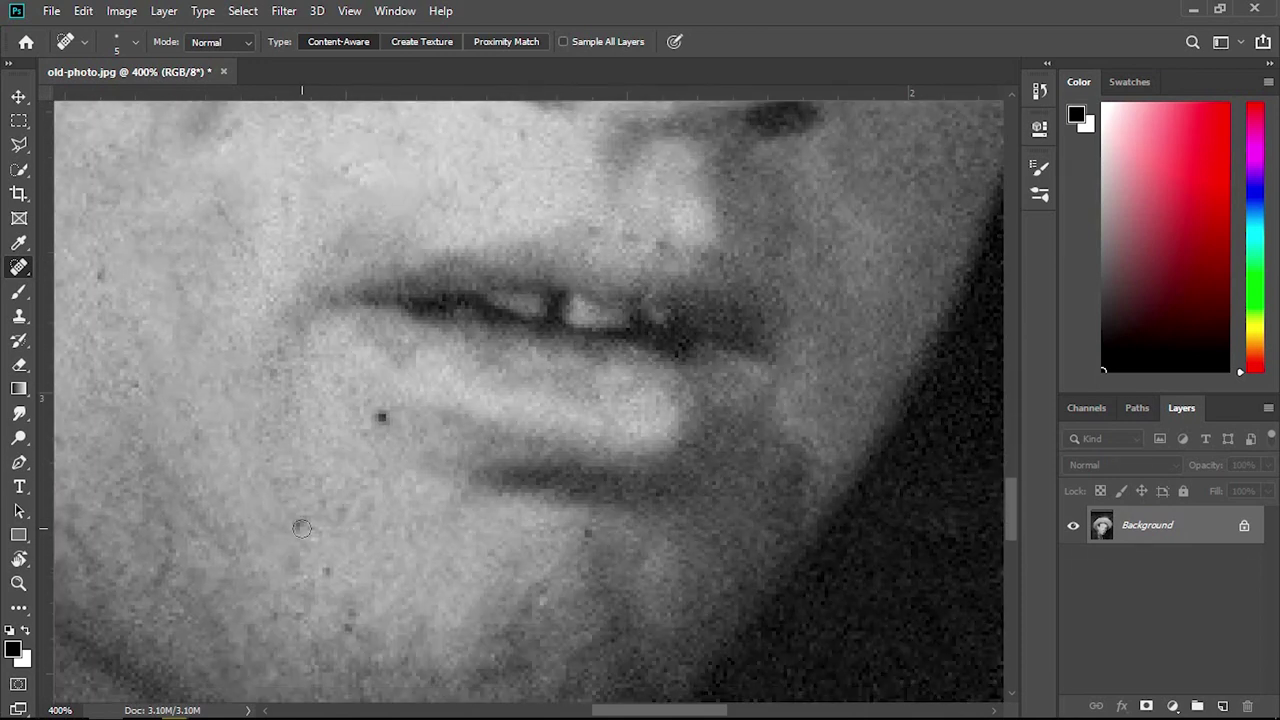
{"action": "key", "text": "z"}
{"action": "key", "text": "ctrl+0"}
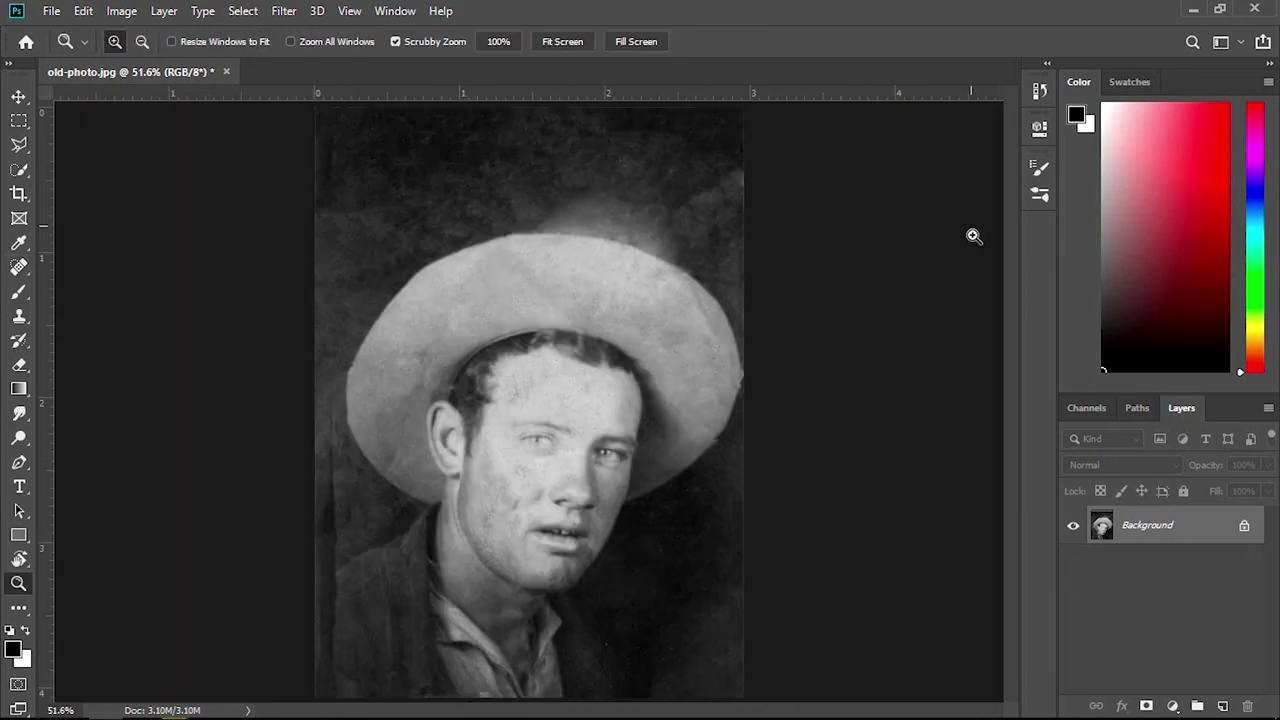